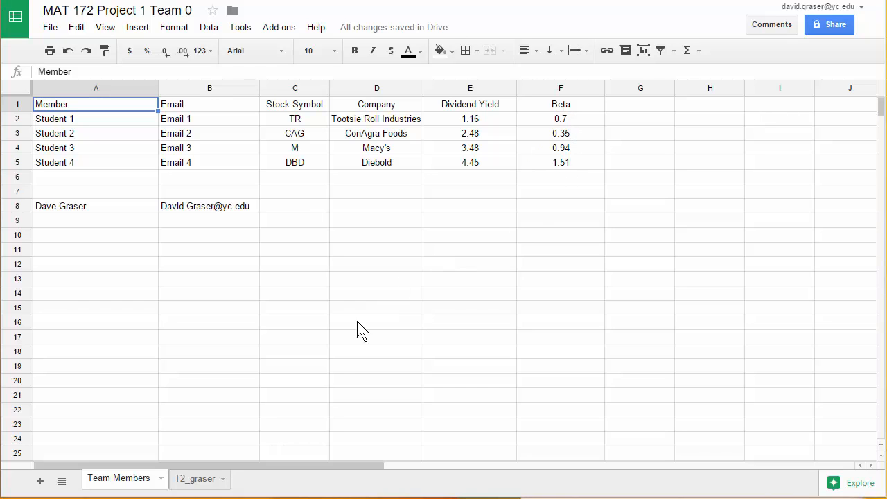
- Add a new sheet directly after the Team Members sheet and name it T2_lastname
left_click(207, 482)
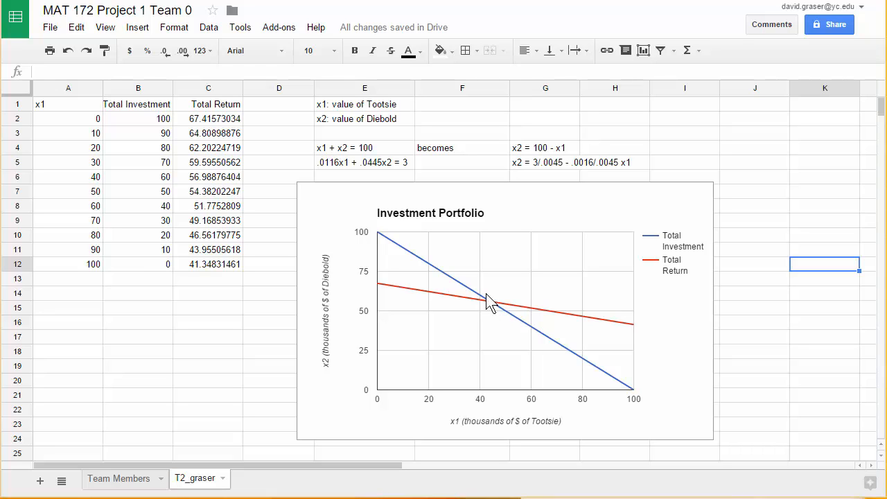
left_click(139, 480)
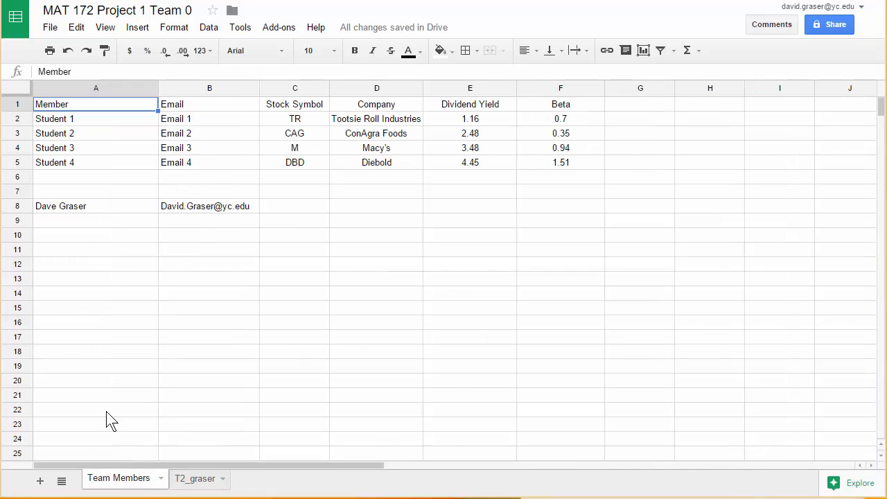
left_click(41, 481)
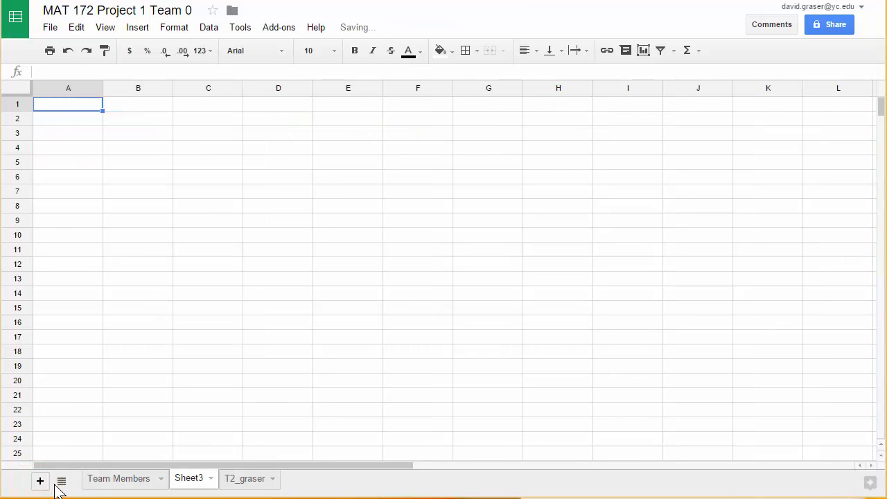
double_click(190, 479)
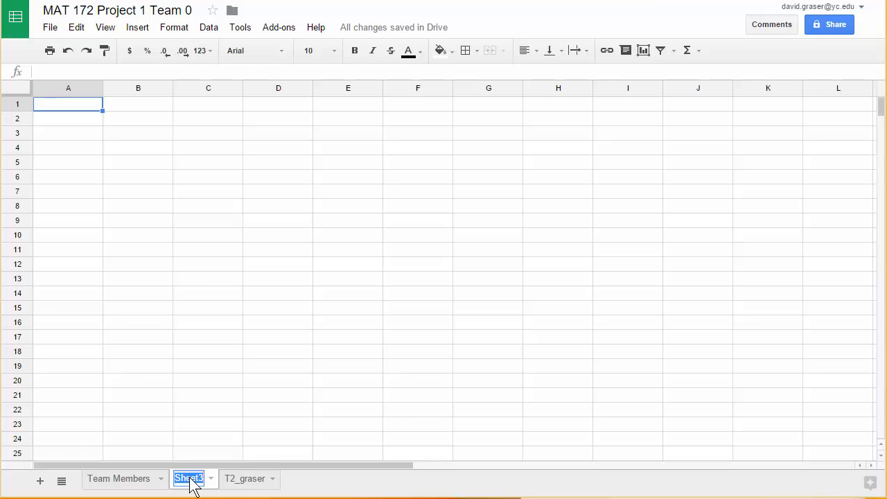
key("BackSpace")
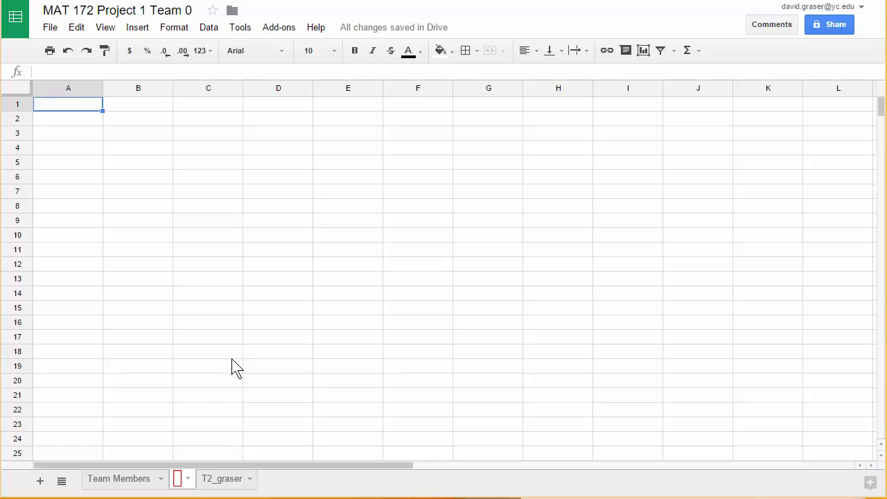
type("T2")
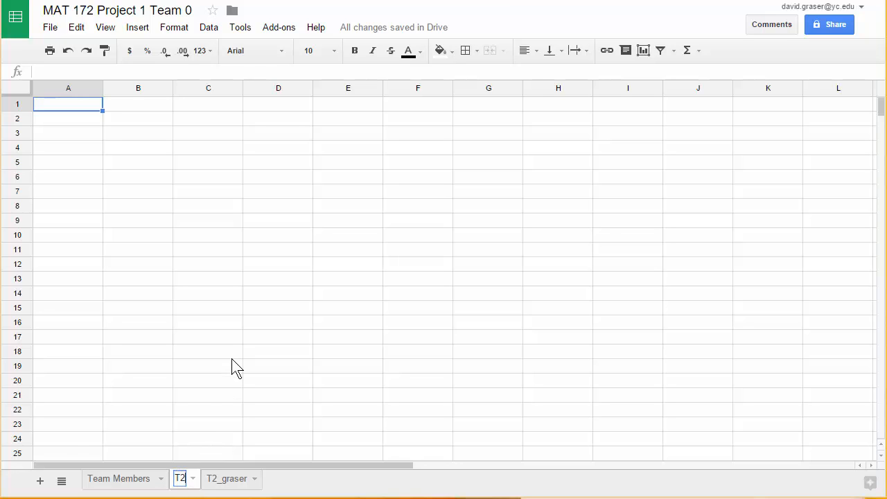
type("_")
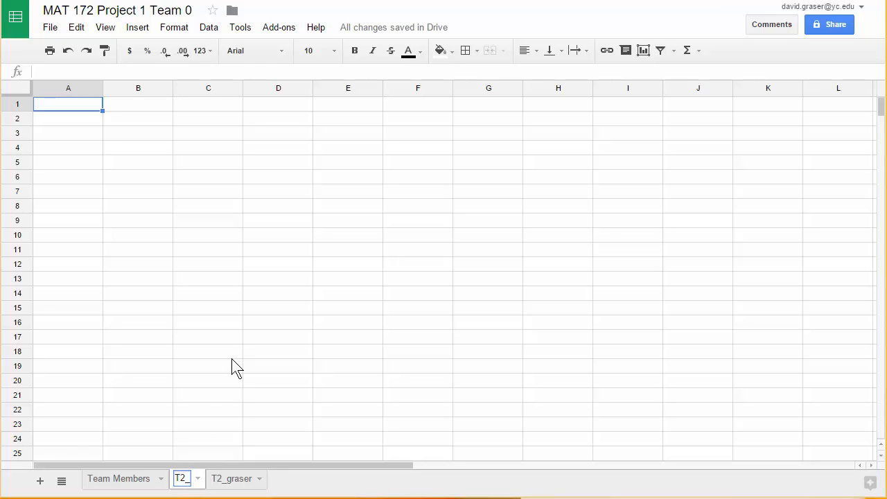
type("lastnam")
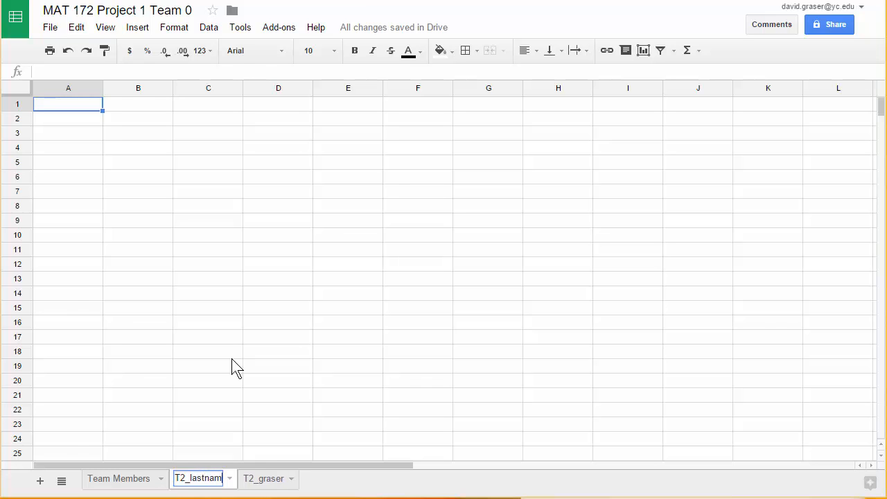
type("e")
left_click(248, 281)
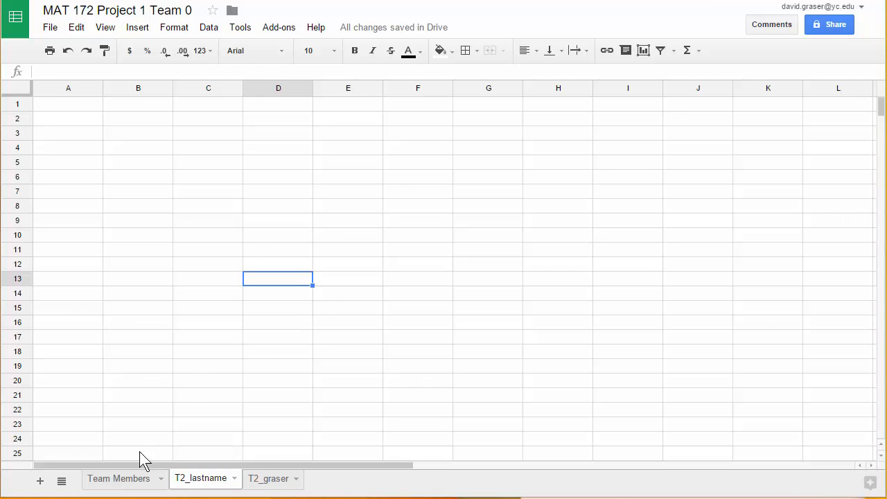
- Check the stock data on the Team Members sheet, and enter "x1: value of Tootsie" in cell E1 of T2_lastname
left_click(120, 487)
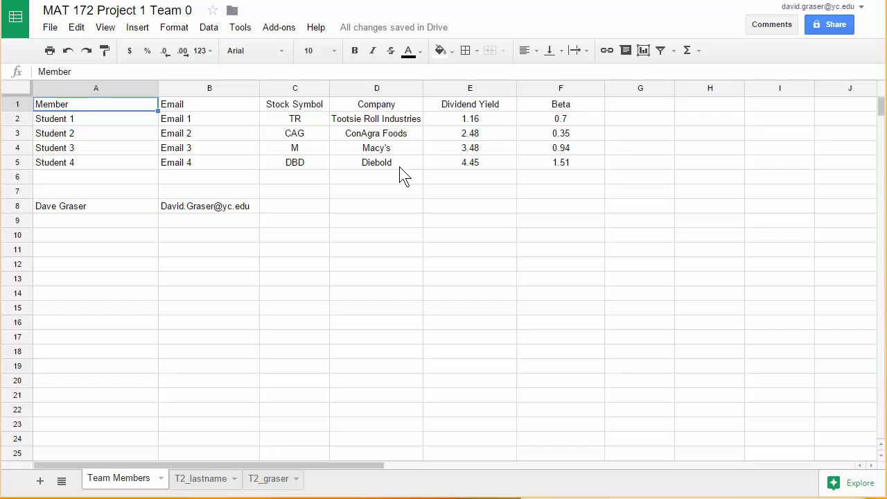
left_click(205, 478)
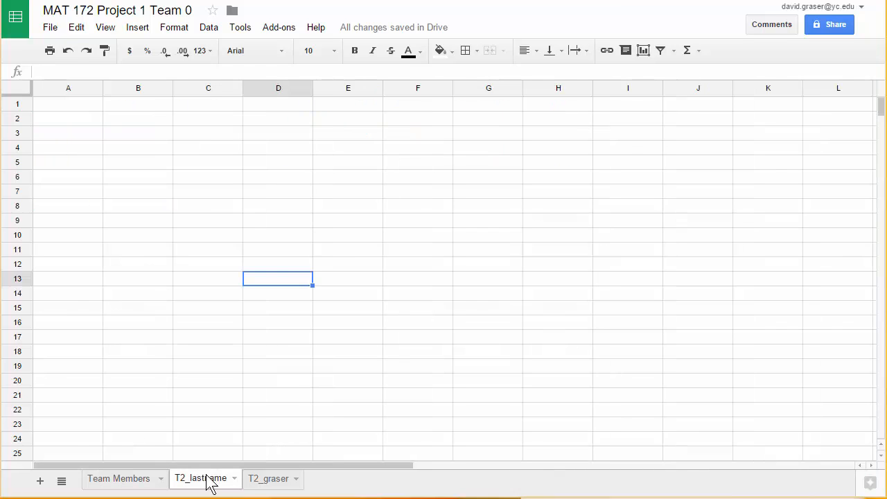
left_click(354, 107)
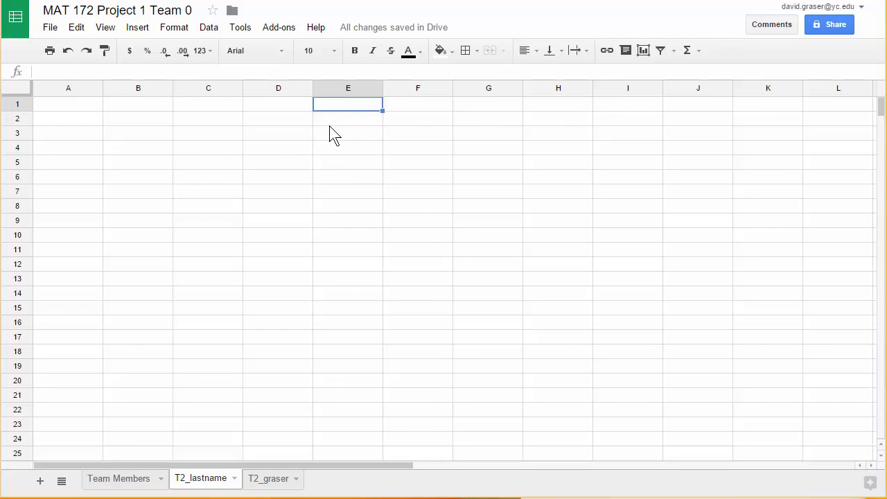
double_click(334, 110)
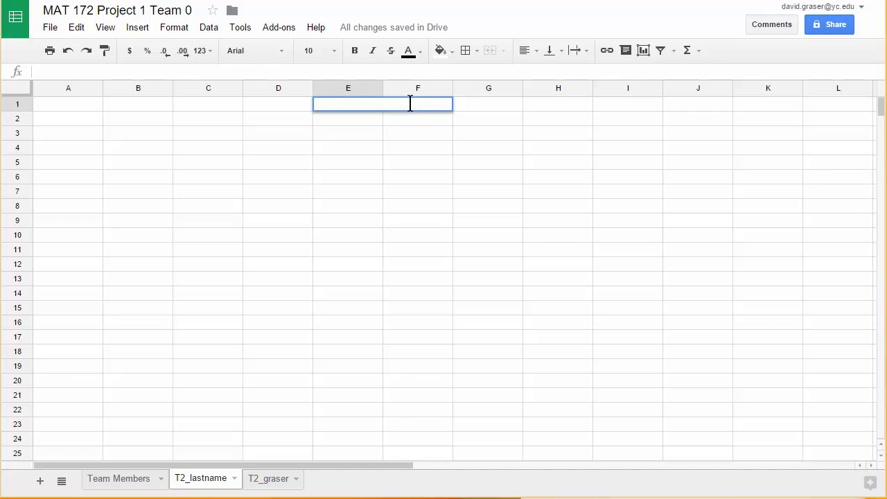
type("x1: value of Tootsie")
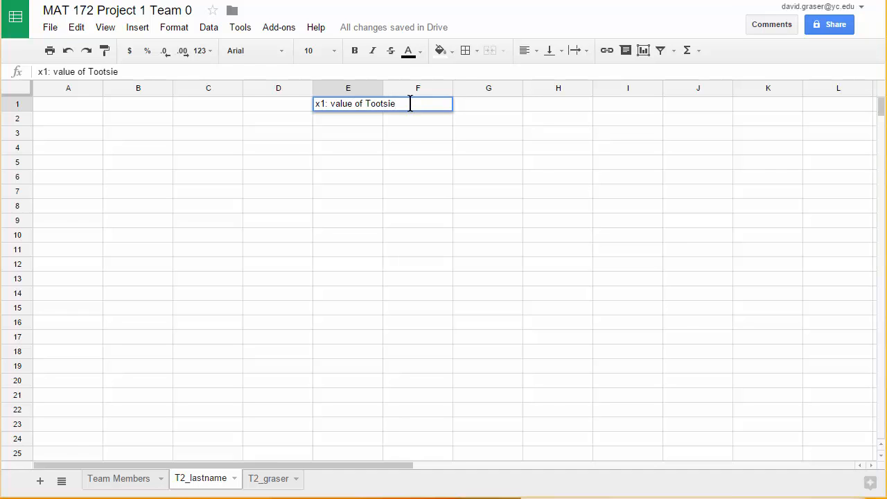
- Enter the second variable definition "x2: value of Diebold" in cell E2
left_click(333, 125)
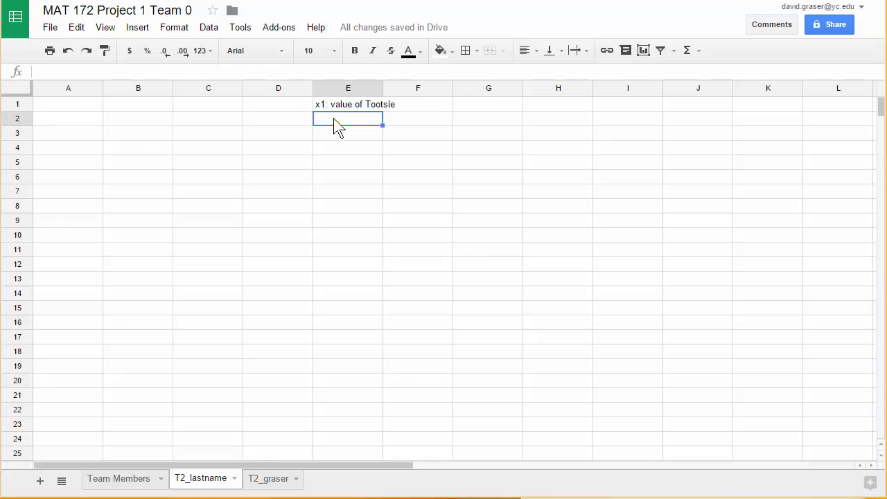
type("x2: value of ")
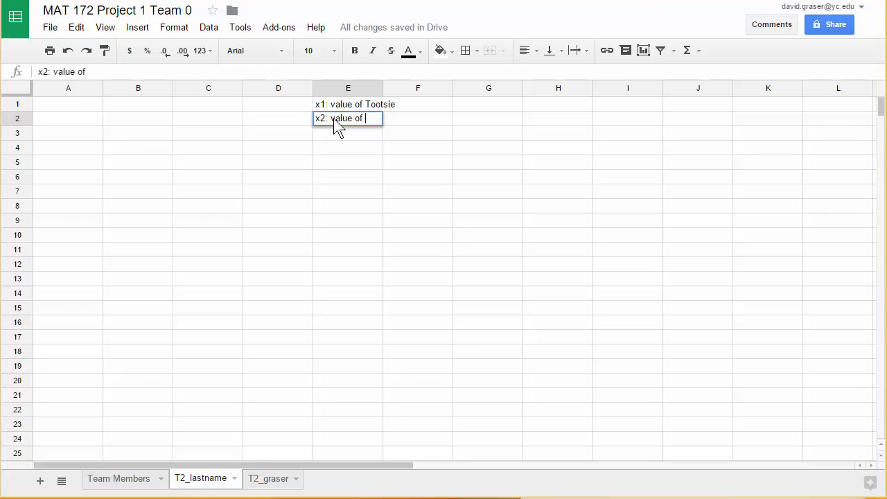
type("Diebold")
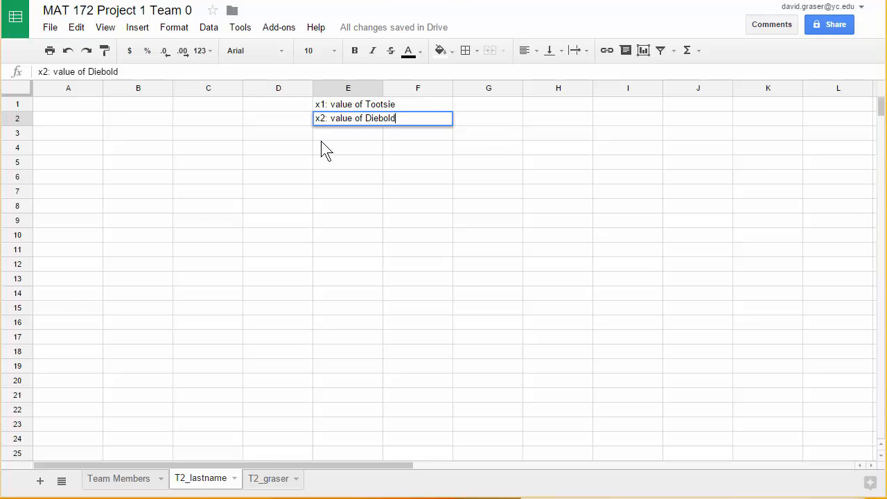
left_click(322, 147)
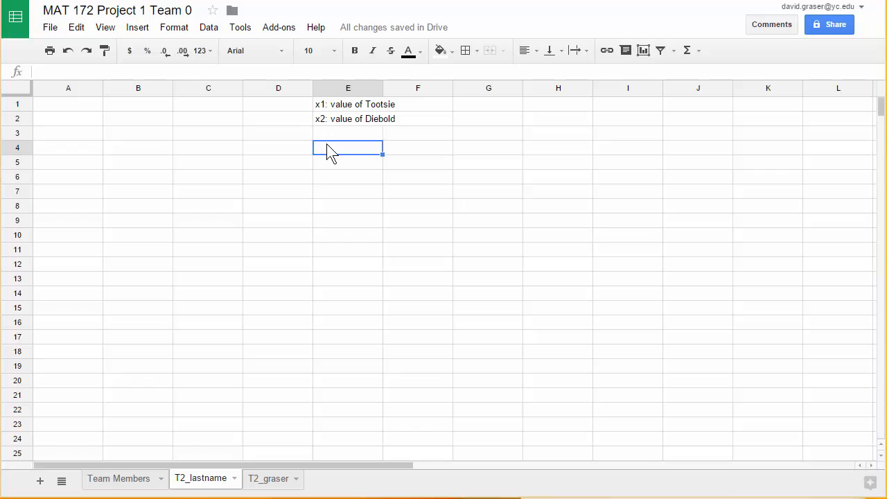
- Append the unit "(thousands $)" to the Tootsie variable definition in cell E1
left_click(357, 106)
left_click(124, 72)
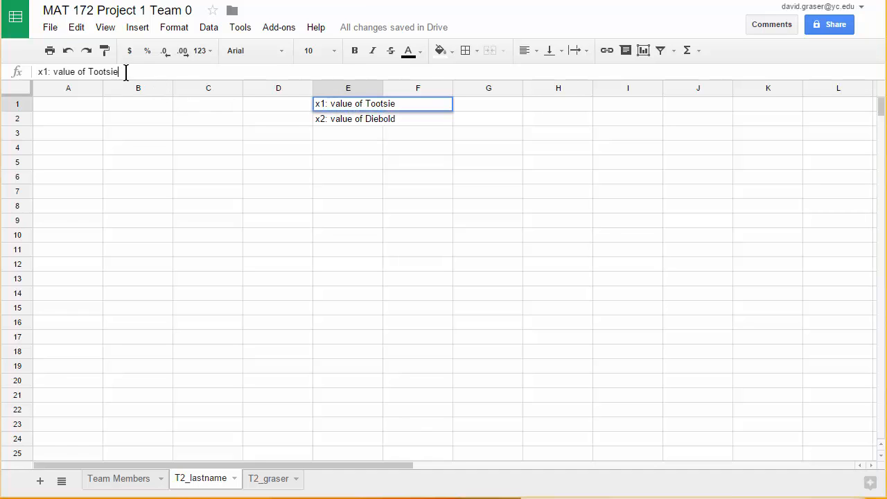
type("(thousands")
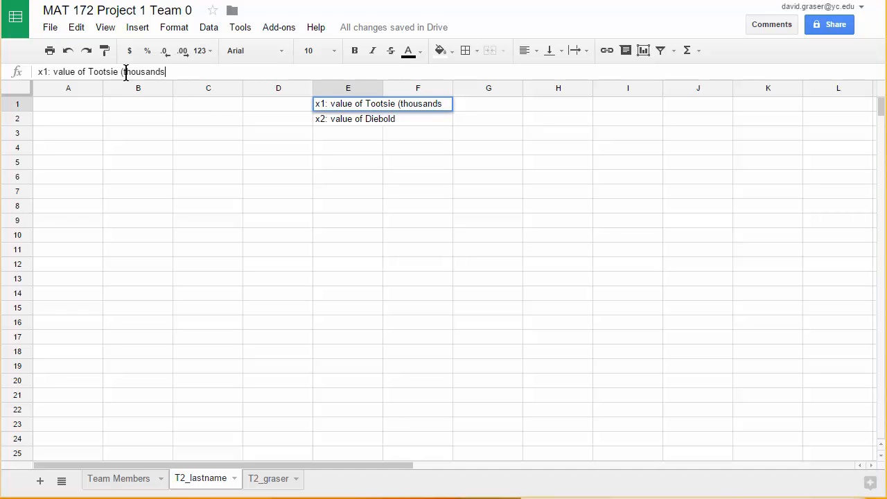
type(" $)")
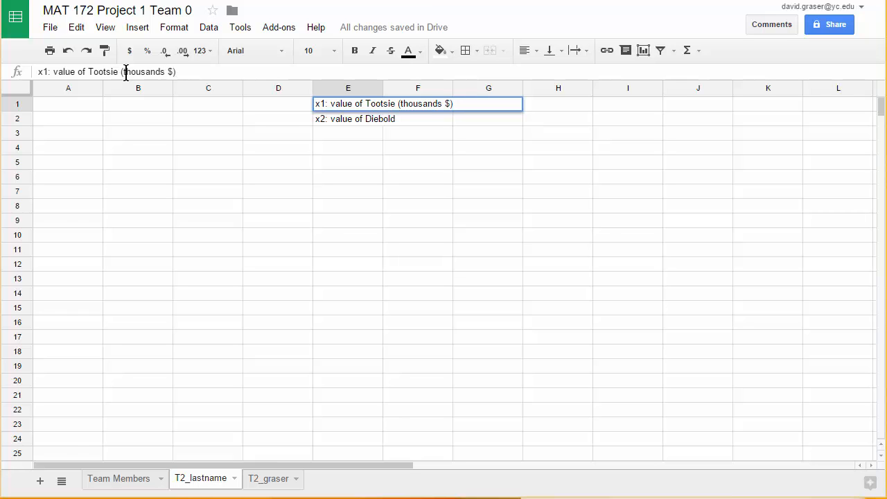
- Append the unit "(thousands $)" to the Diebold variable definition in cell E2
left_click(367, 122)
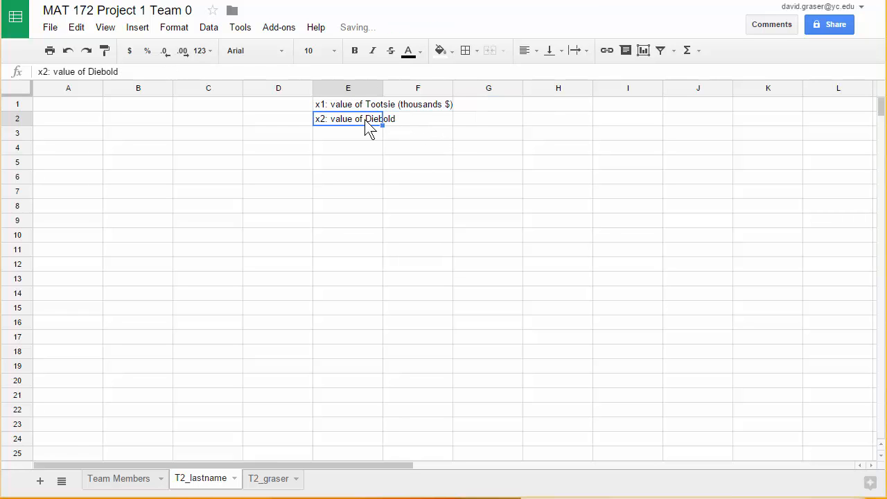
left_click(133, 72)
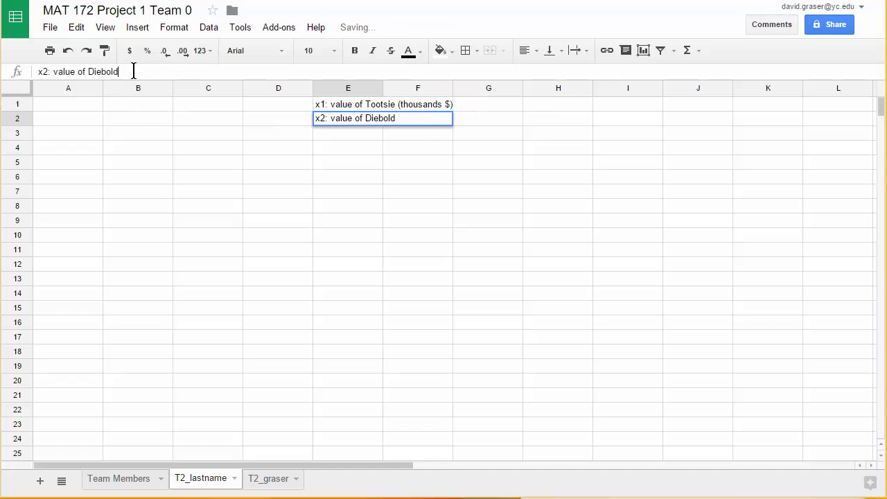
type("(th")
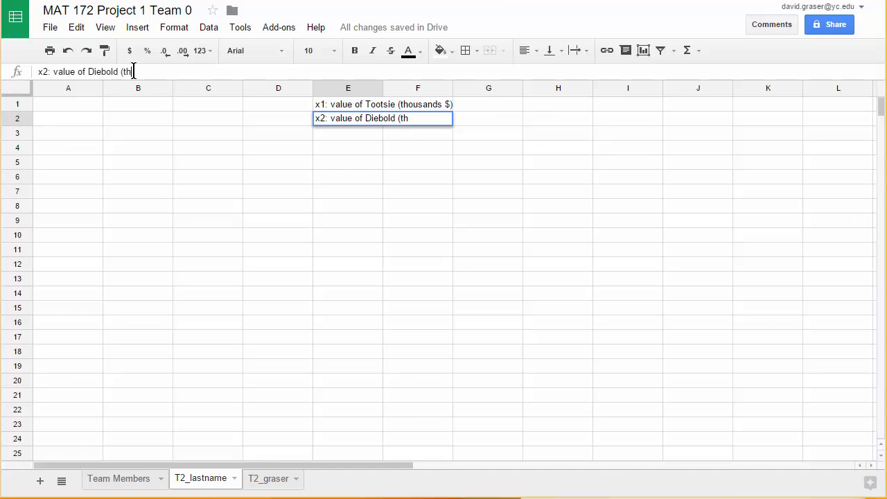
type("ousands $")
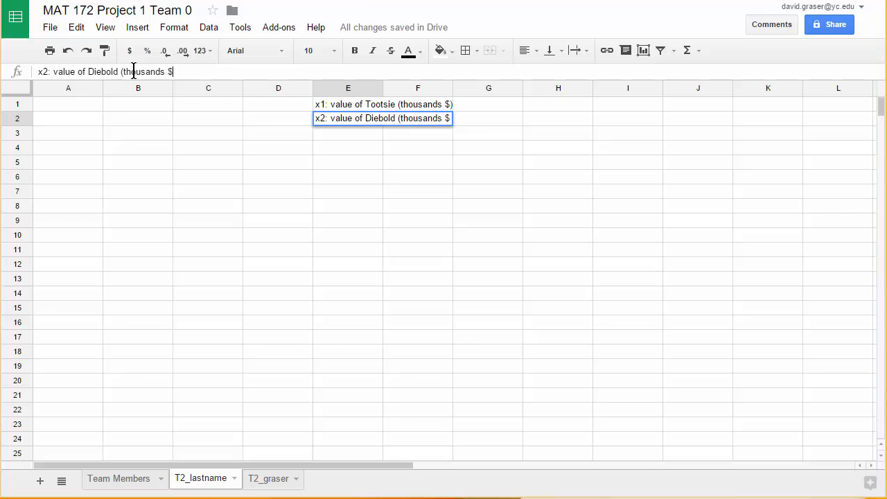
type(")")
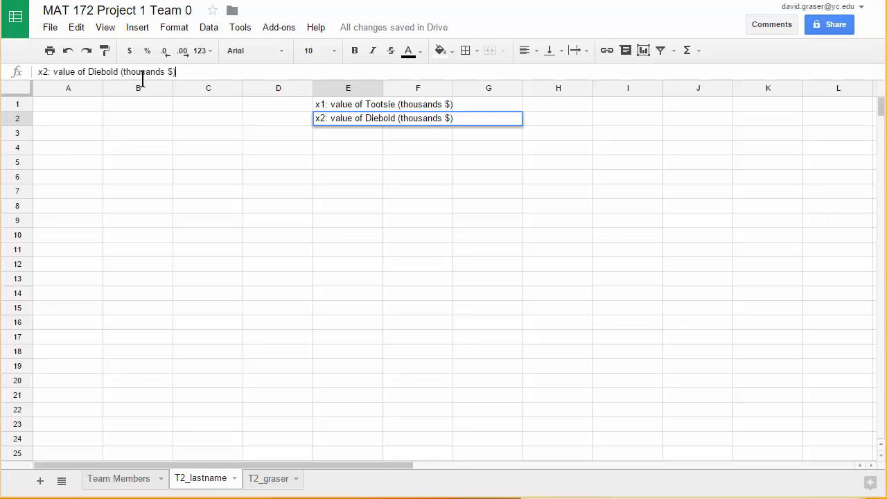
- Enter the total investment equation "x1 + x2 = 100" as text in cell E4
left_click(329, 154)
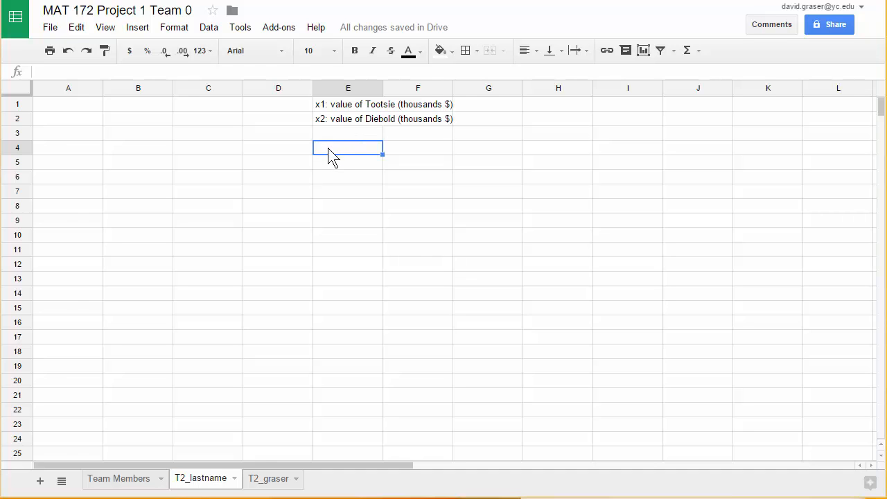
type("x1 + x2")
type("= 100")
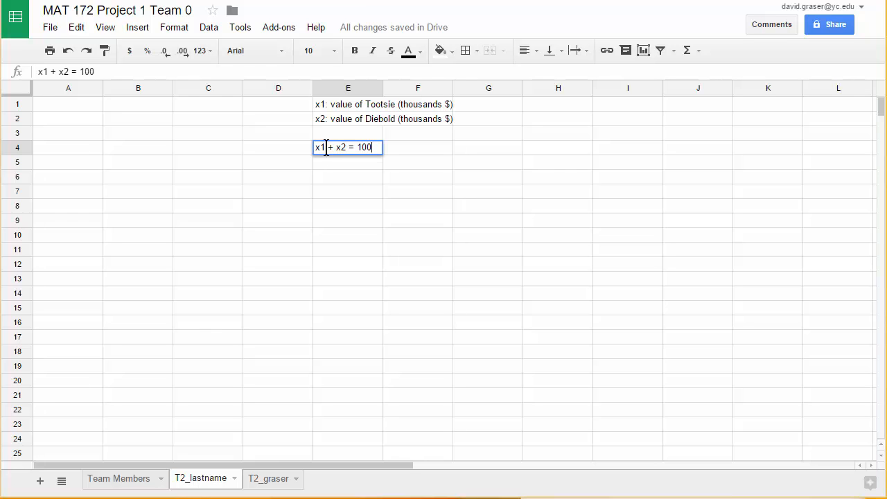
- Enter the total return equation ".0116x1 + .0445x2 = 3" as text in cell E5
left_click(329, 163)
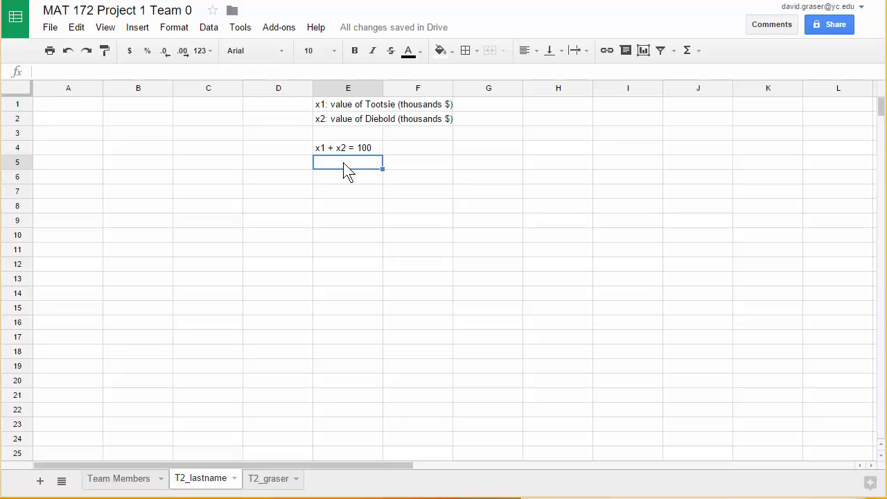
type(".0116x1 +")
type(".0445")
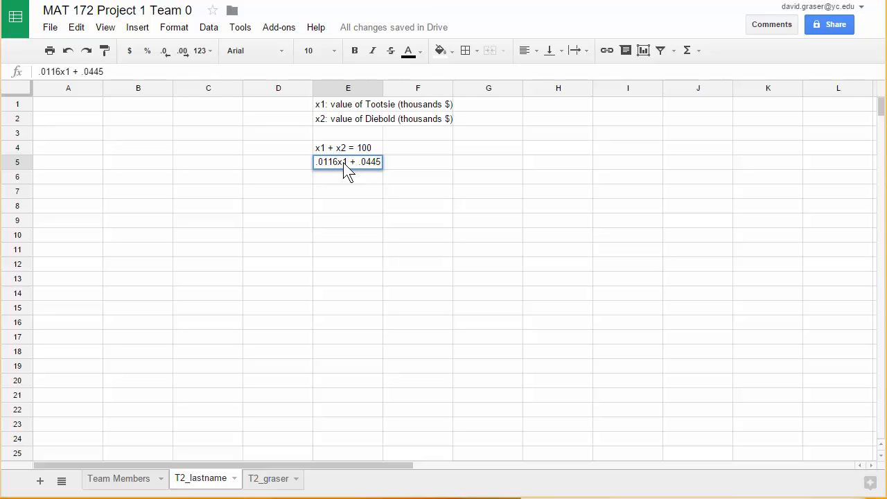
type("x2")
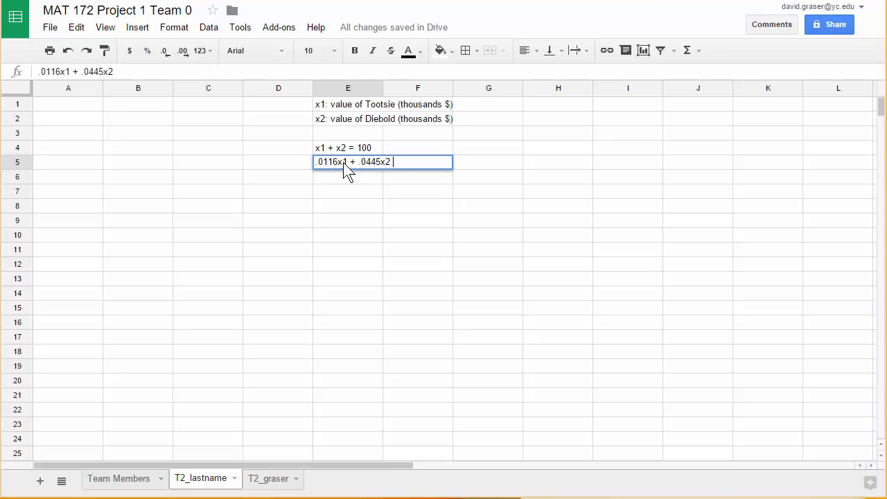
type(" =")
type("3")
left_click(380, 210)
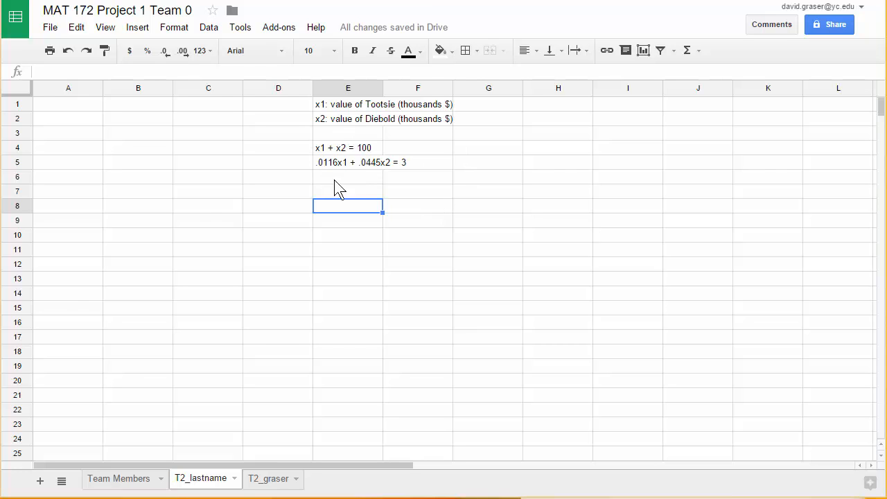
- Widen column E to fit its longest text and enter "becomes" in cell F4
left_click(404, 148)
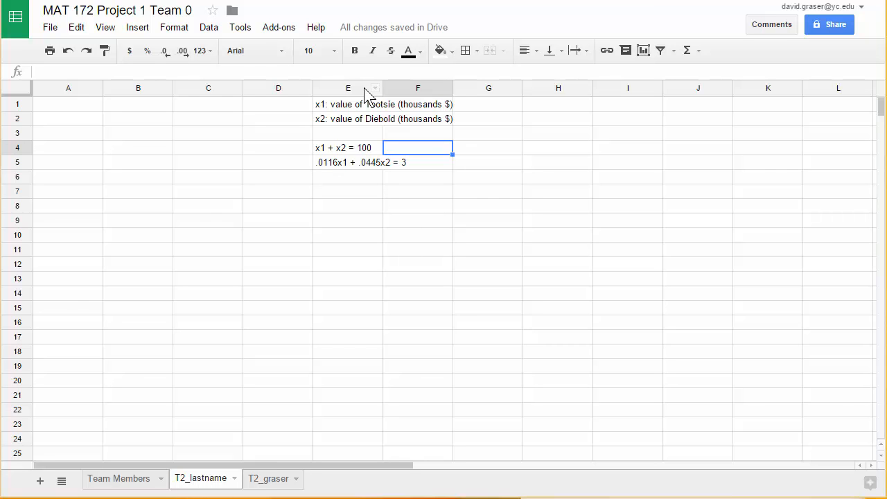
left_click_drag(385, 87, 461, 87)
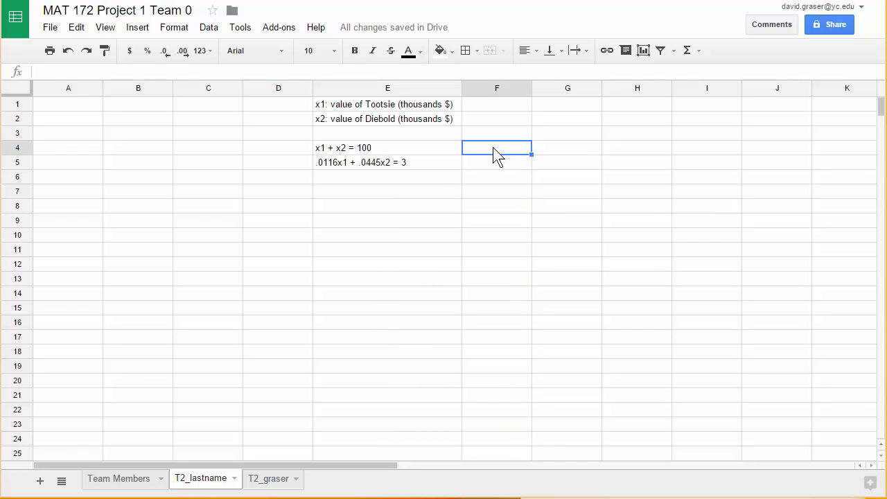
type("becomes")
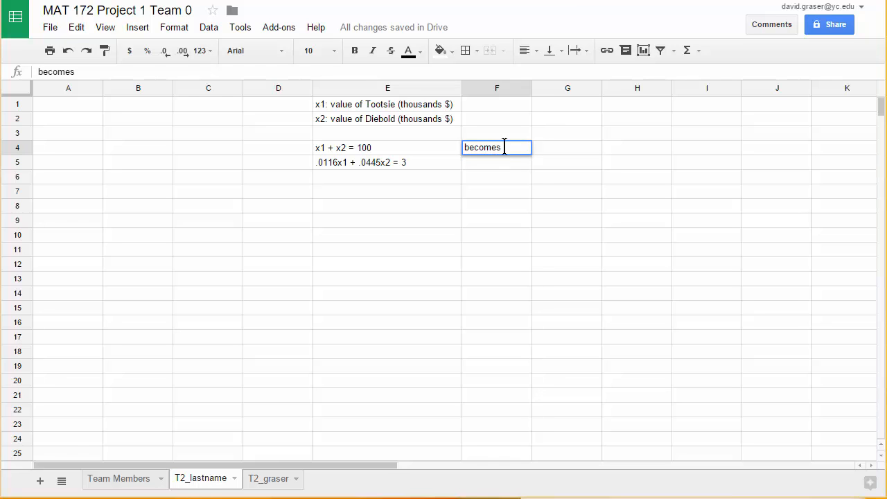
- Enter the total investment equation solved for x2, "x2 = 100 - x1", as text in cell G4
left_click(559, 151)
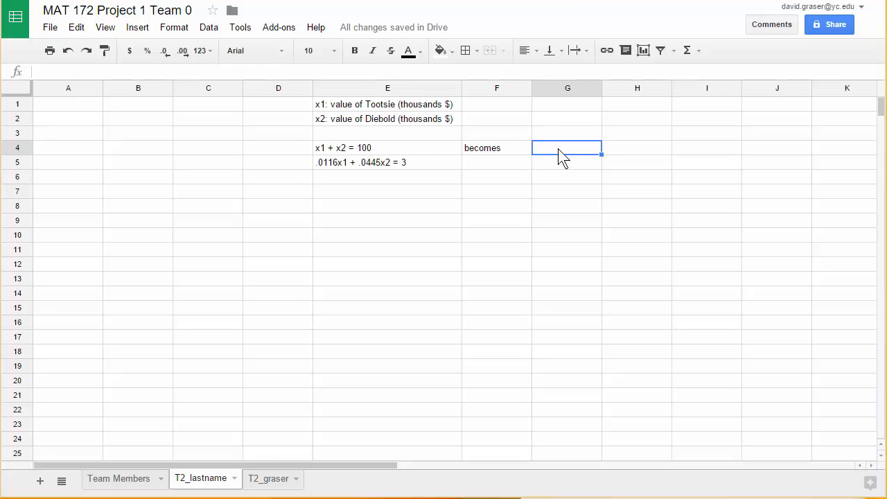
type("x2 = 100")
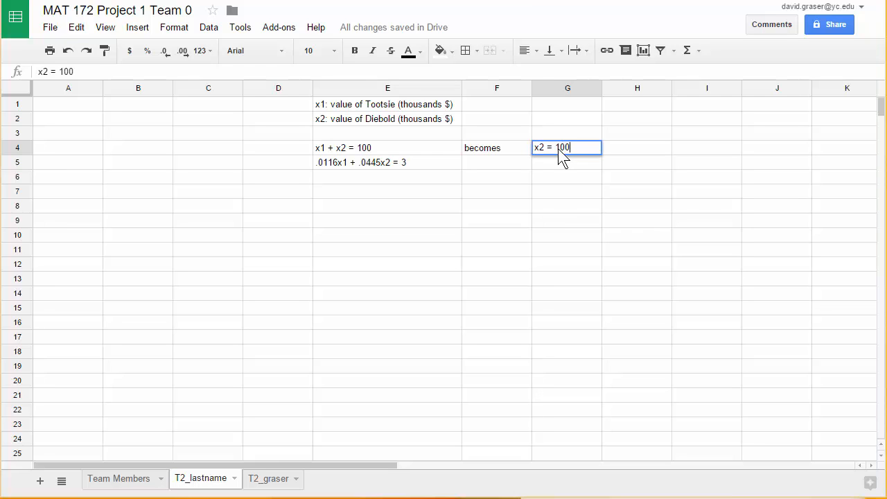
type(" - x1")
- Enter the total return equation solved for x2, "x2 = 3/.0445 - .0116/.0445x1", as text in cell G5
left_click(557, 165)
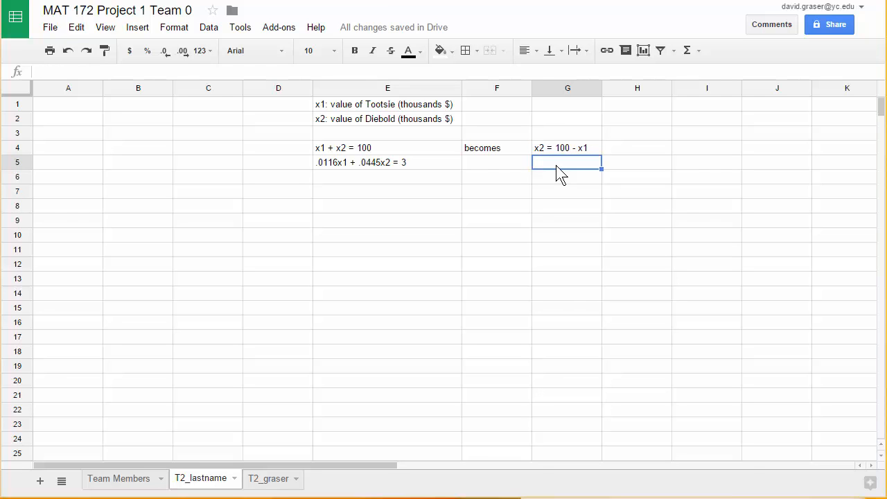
type("x2")
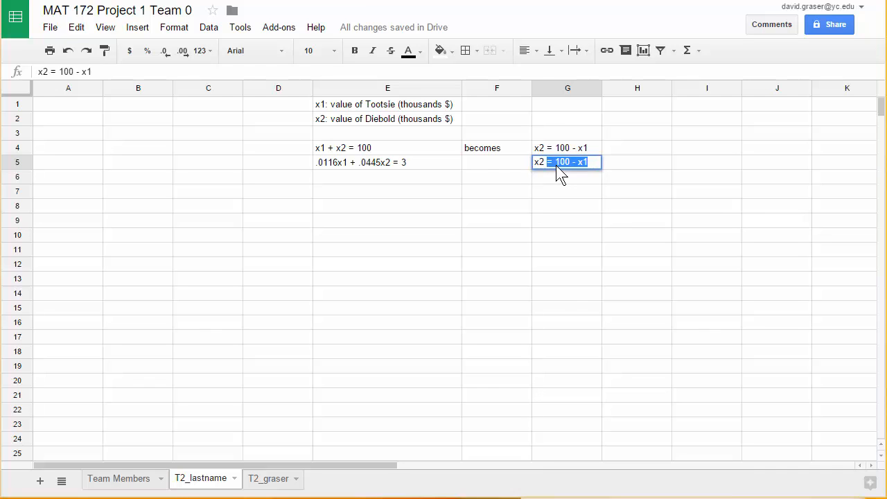
type(" = 3")
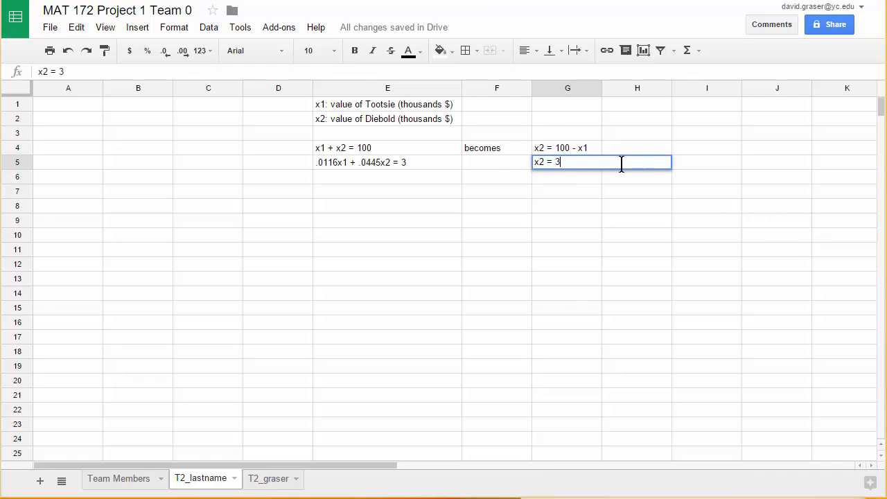
type("/.0445 - .0116/.0445")
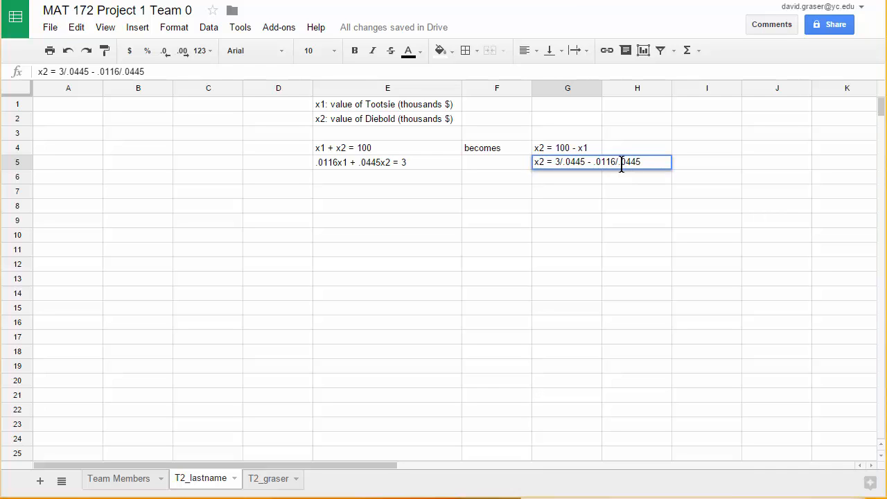
type("x1")
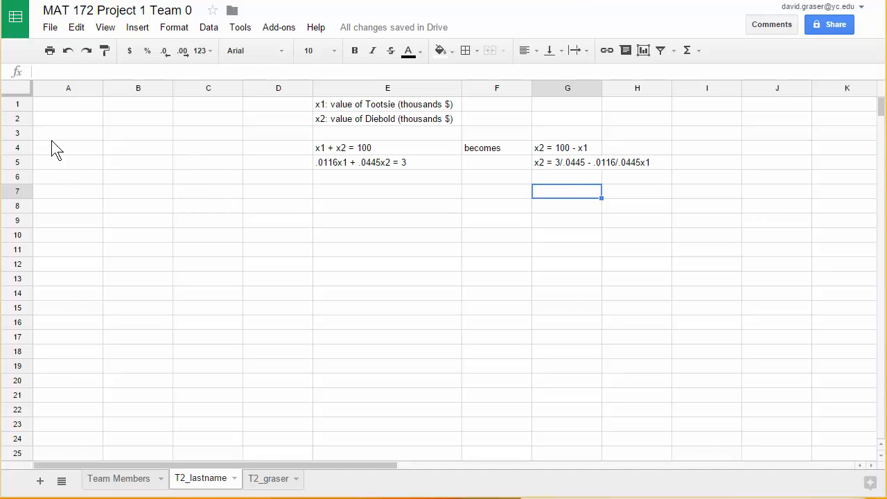
- Enter the header "x1 (thousands of $)" in cell A1 and widen column A to fit it
left_click(60, 106)
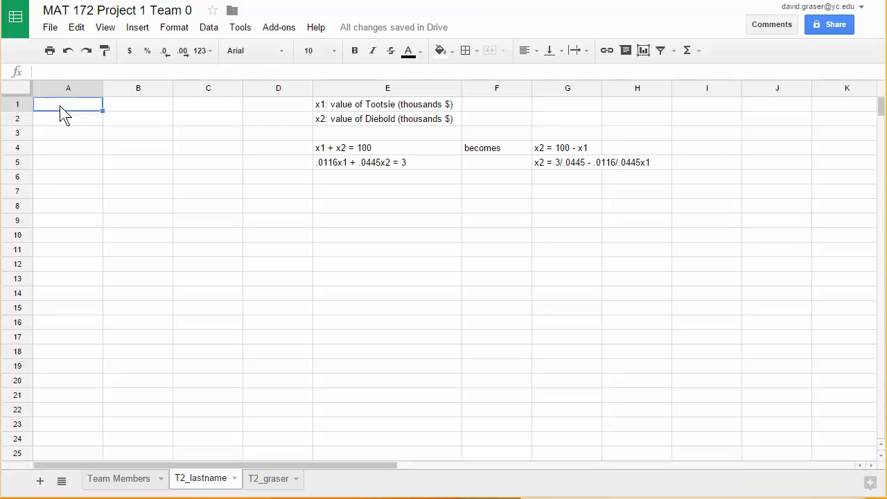
type("x1 (to")
key("BackSpace")
type("housands")
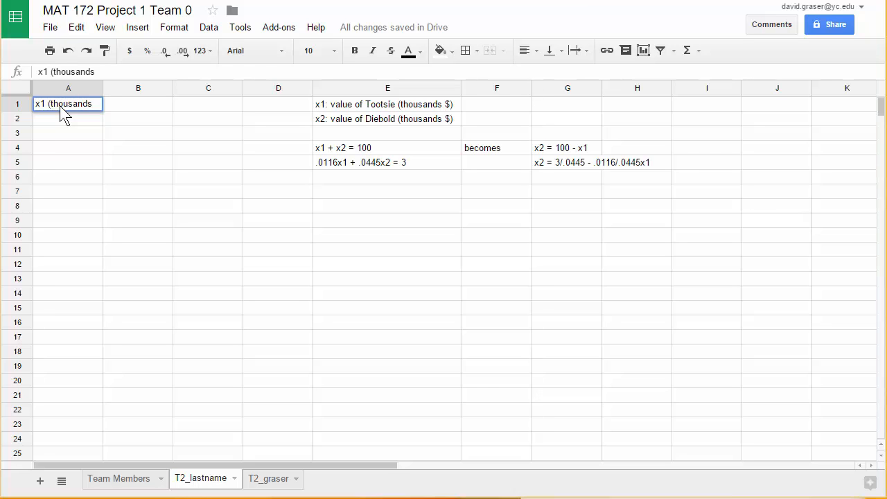
type(" of ")
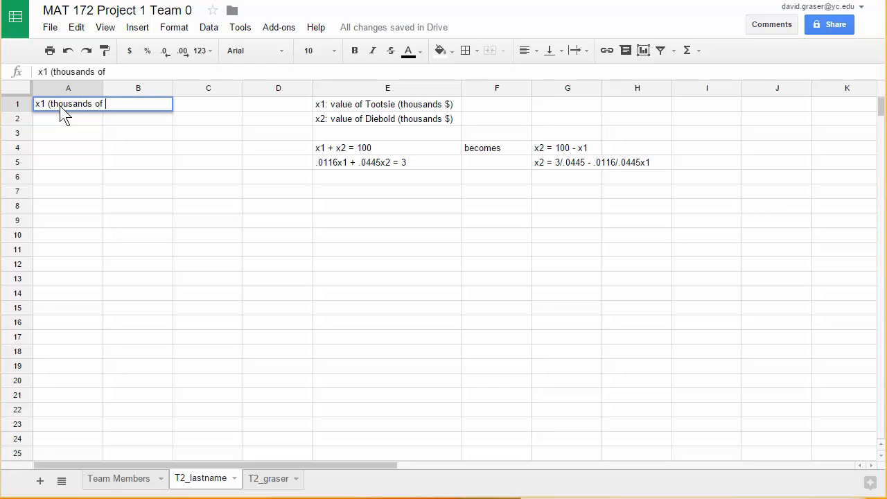
type("$)")
left_click(90, 87)
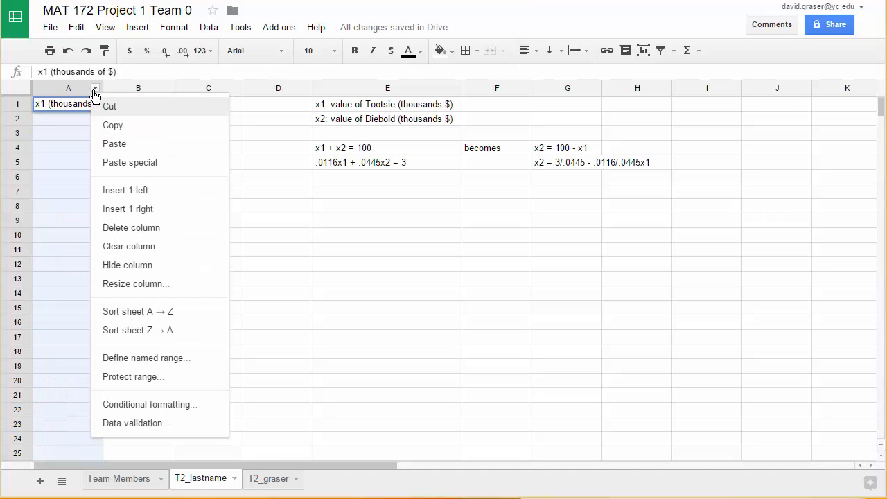
left_click(91, 88)
left_click_drag(103, 87, 123, 87)
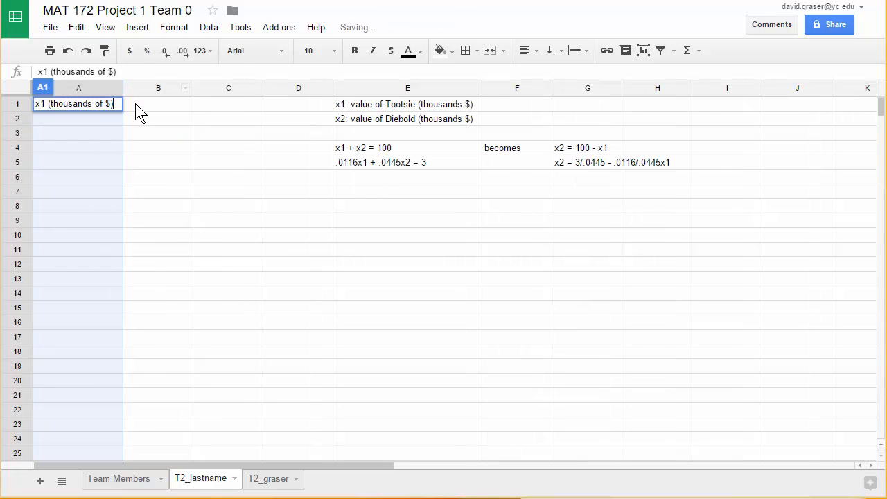
- Enter the header "Total Investment" in cell B1
left_click(140, 114)
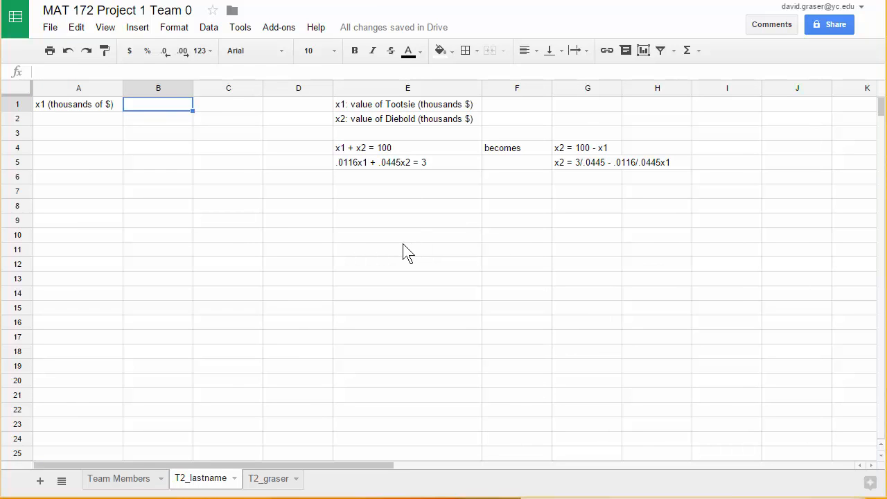
type("Total In")
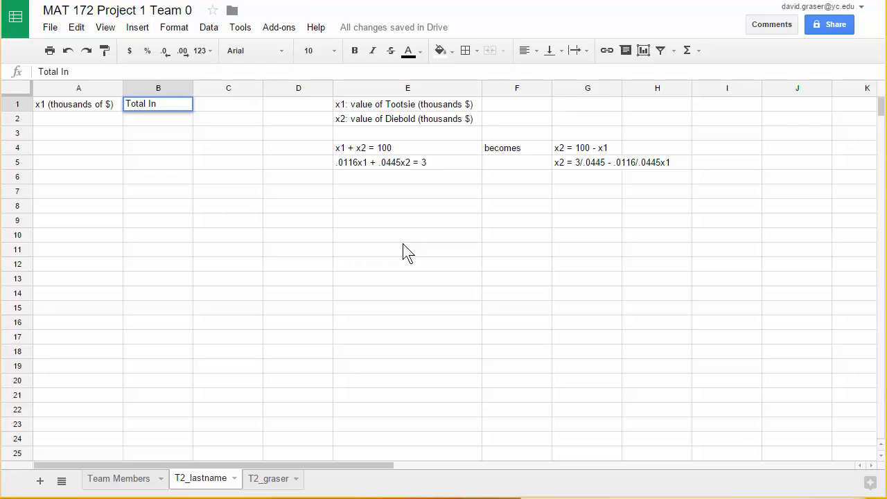
type("vestment")
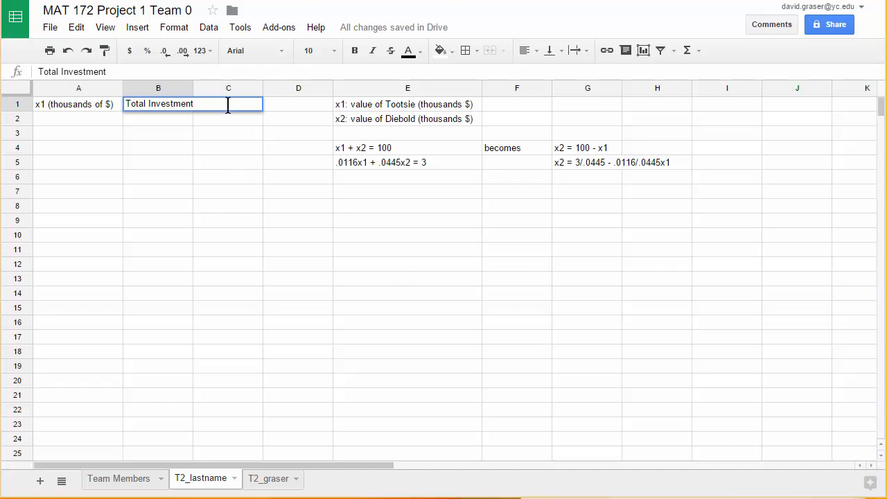
left_click(236, 165)
- Enter the header "Total Return" in cell C1 and widen column B to fit its own header
left_click(219, 110)
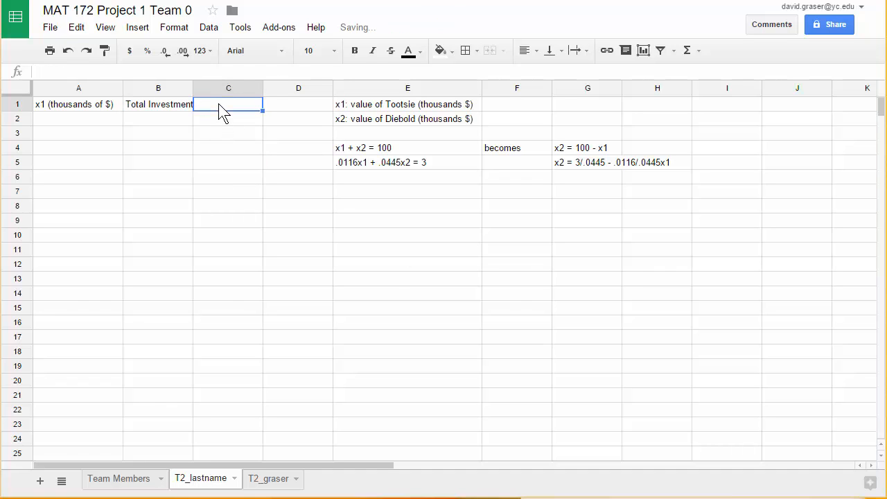
type("T")
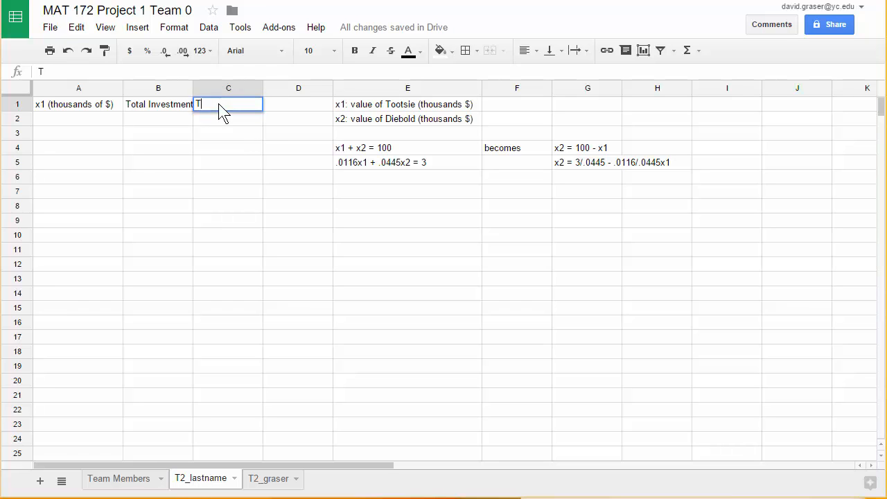
type("otal Return")
left_click(231, 132)
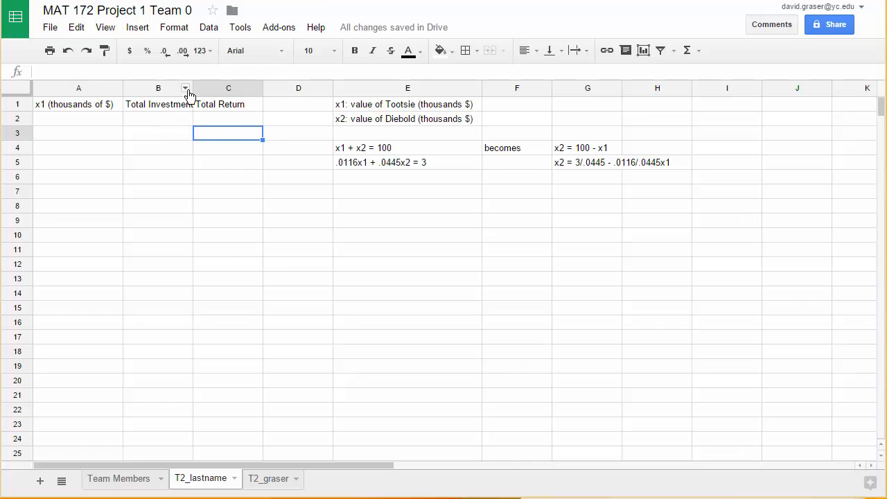
left_click_drag(194, 89, 201, 90)
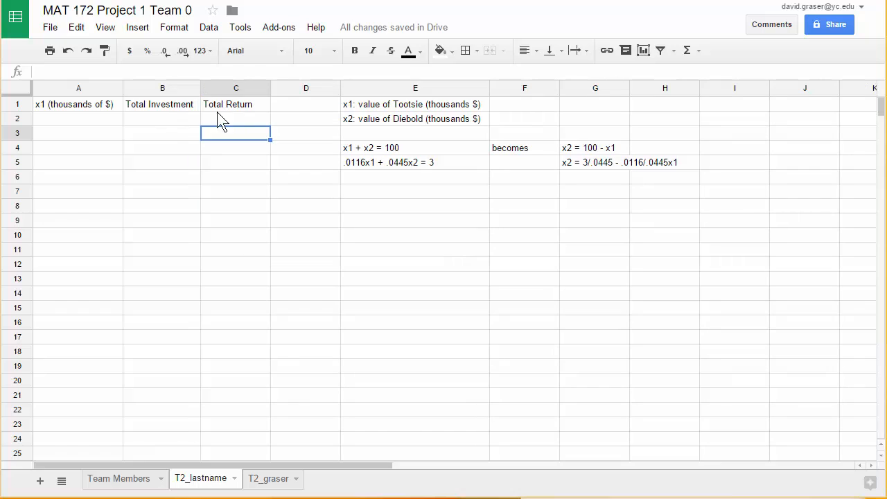
- Enter the first two x1 values, 0 in cell A2 and 10 in cell A3
left_click(80, 118)
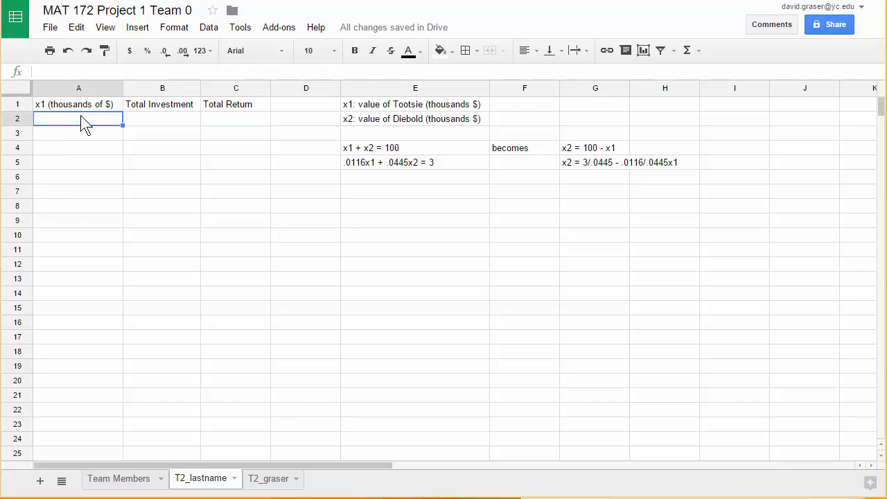
type("0")
left_click(77, 132)
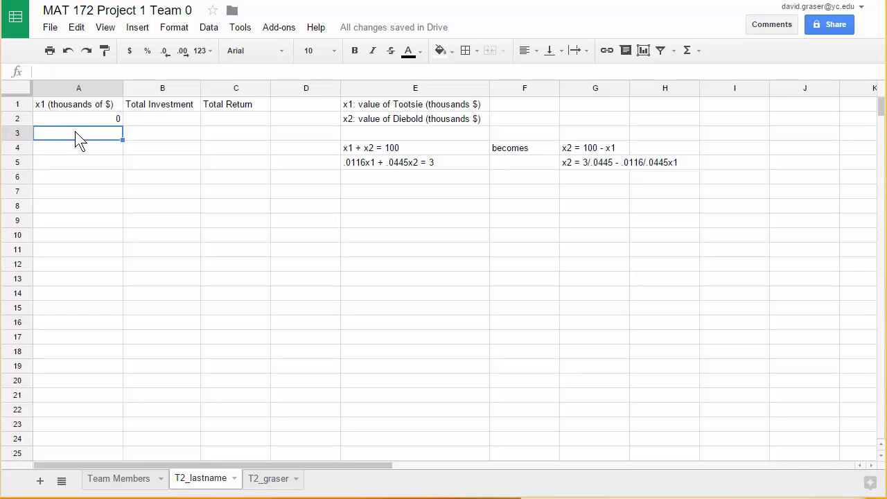
type("10")
left_click(83, 144)
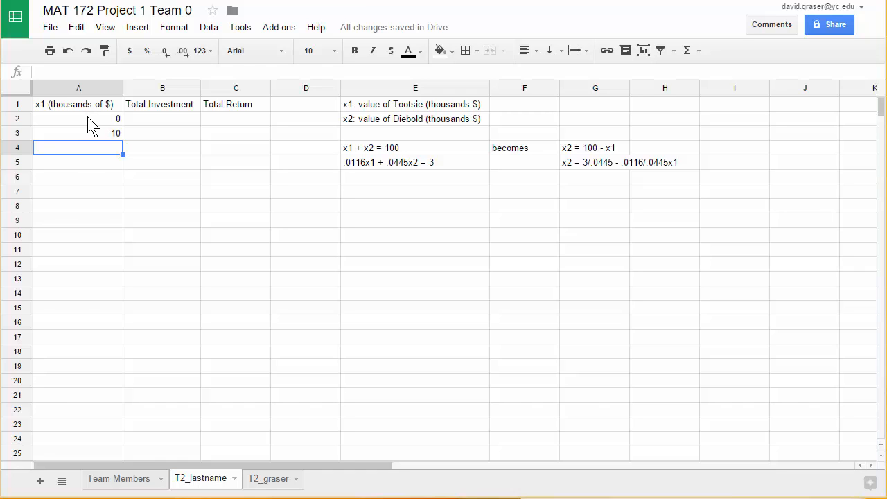
- Extend the x1 series from A2:A3 down to cell A12 in increments of 10, ending at 100
left_click(92, 126)
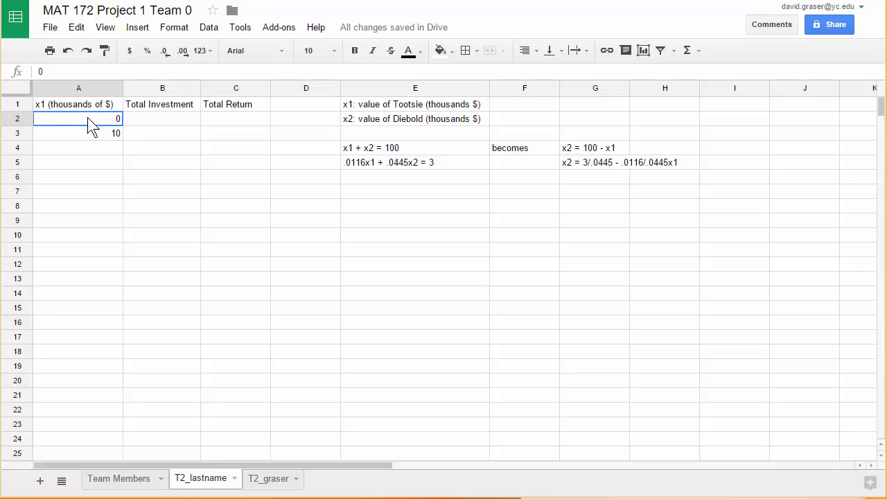
left_click(89, 135, "shift")
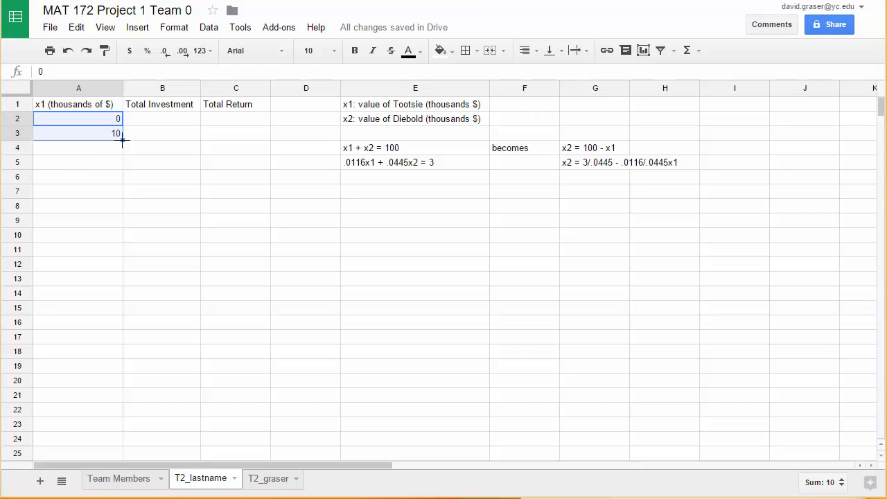
left_click_drag(122, 141, 123, 248)
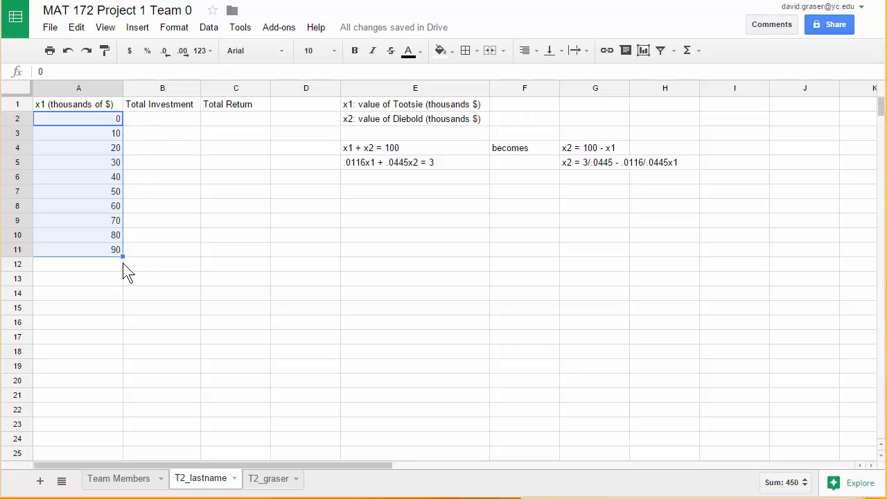
left_click_drag(123, 257, 123, 269)
left_click(118, 312)
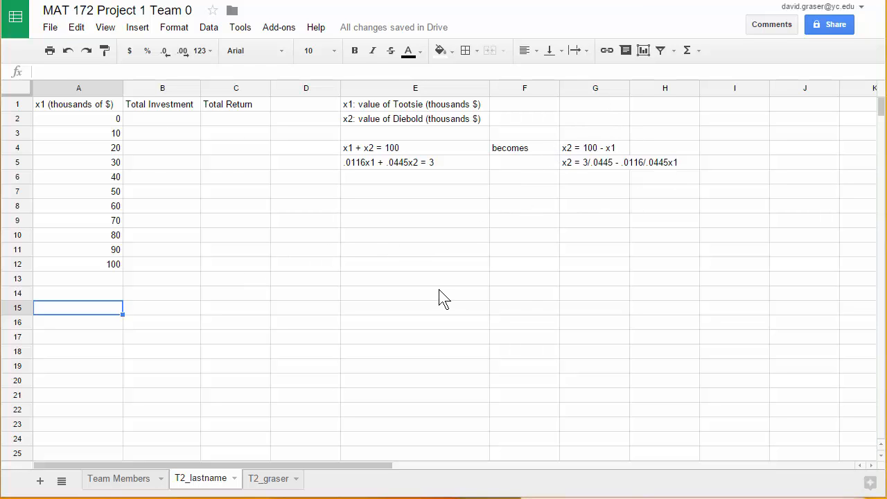
- Enter the formula =100-A2 in cell B2 and fill it down the Total Investment column through B12
left_click(164, 124)
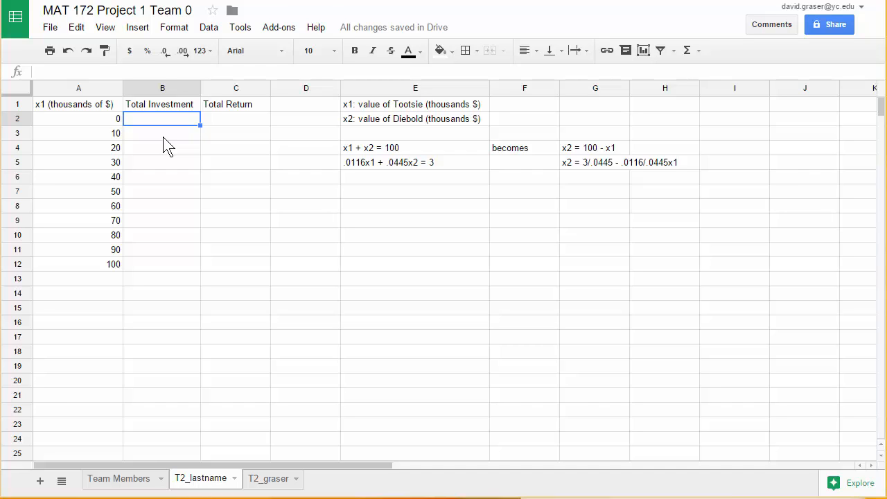
type("=")
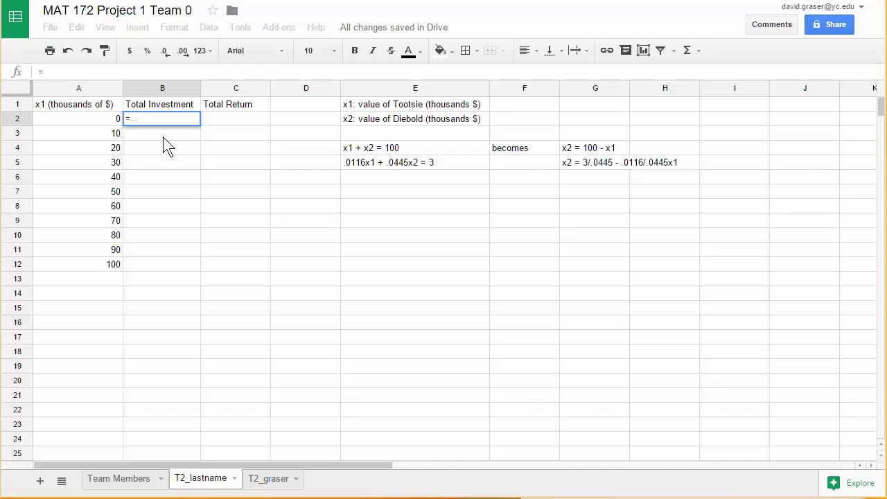
type("1")
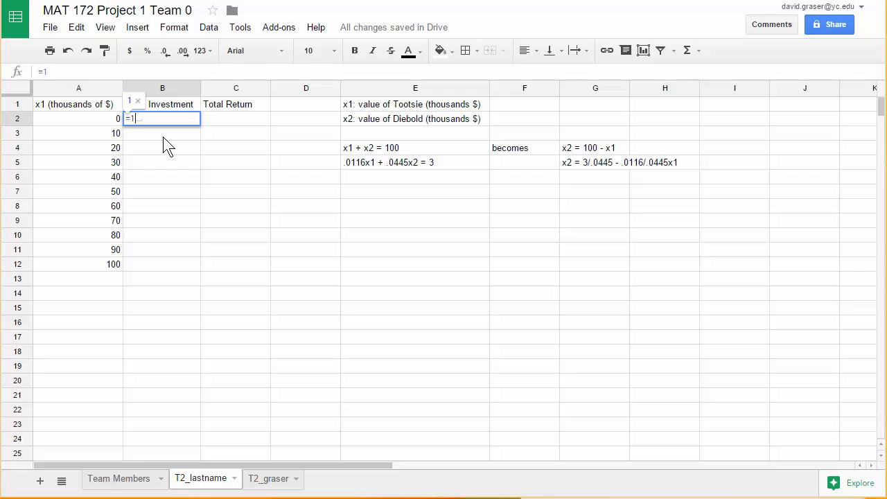
type("00-")
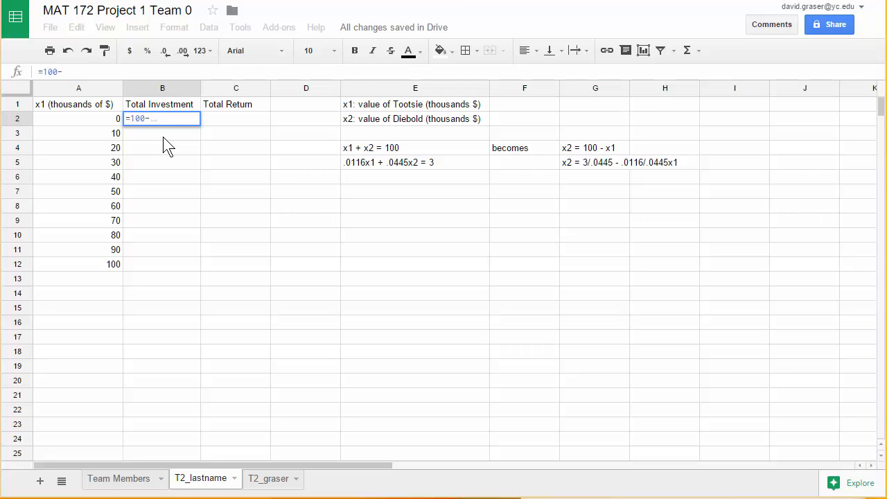
left_click(103, 123)
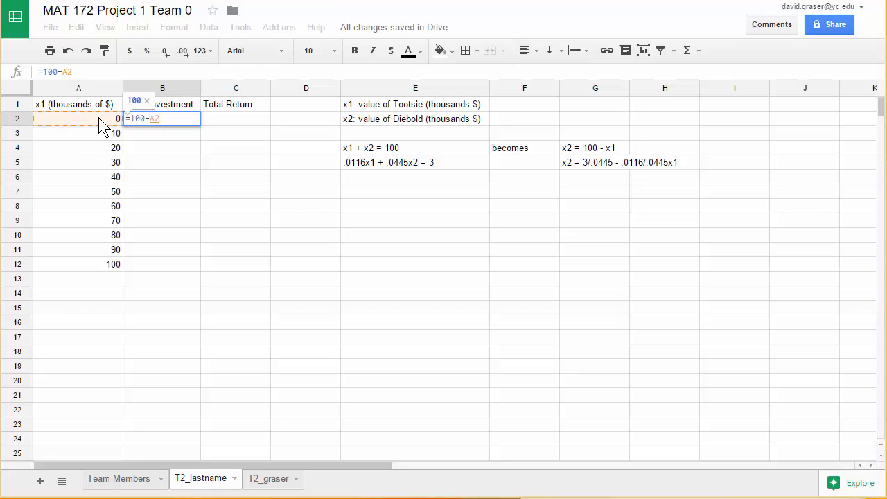
key("Return")
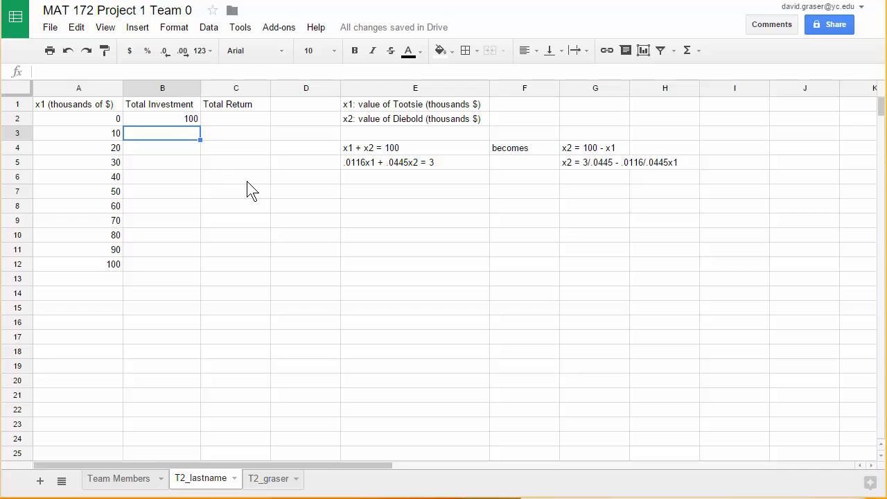
left_click(180, 118)
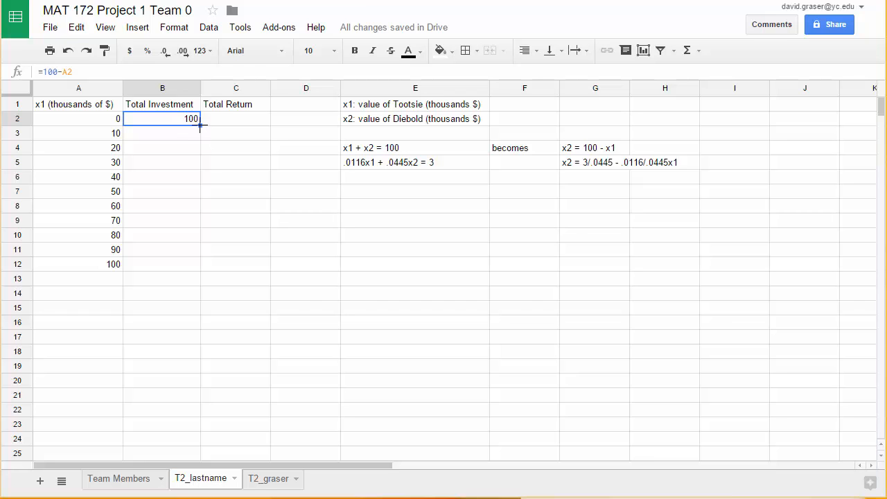
left_click_drag(199, 126, 198, 263)
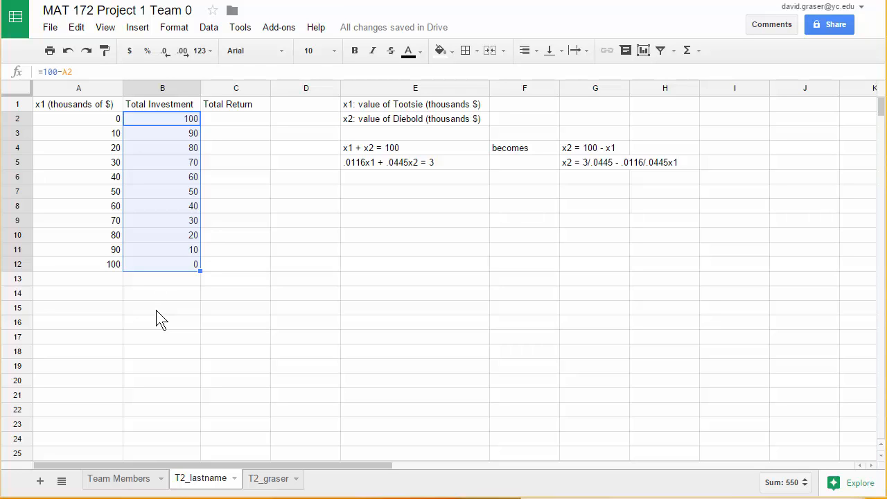
- Enter the formula =3/.0445-.0116/.0445*A2 in cell C2 under Total Return
left_click(236, 121)
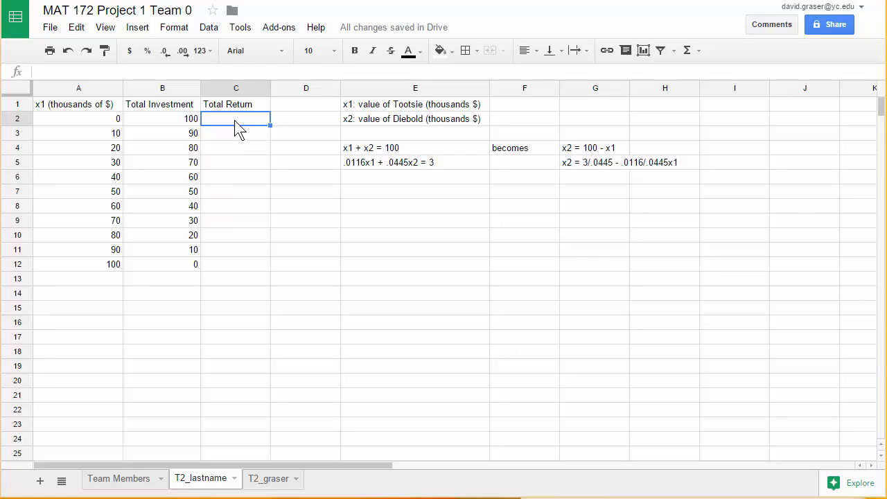
type("=3")
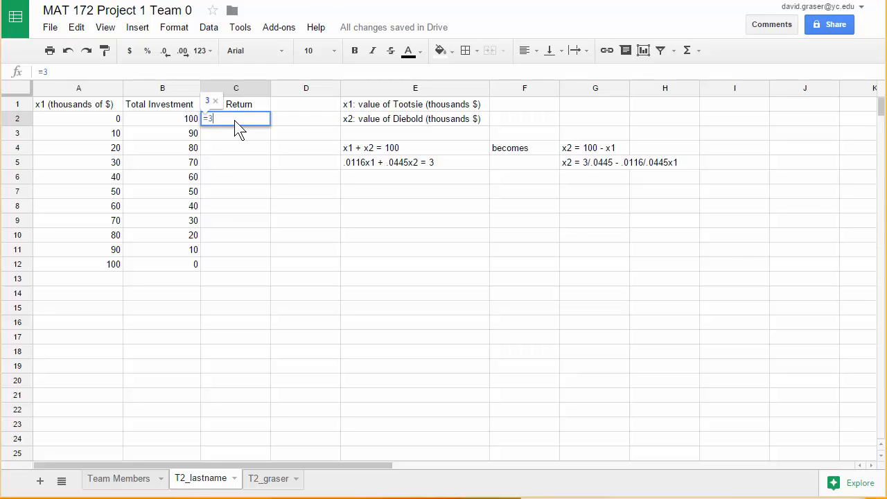
type("/.0")
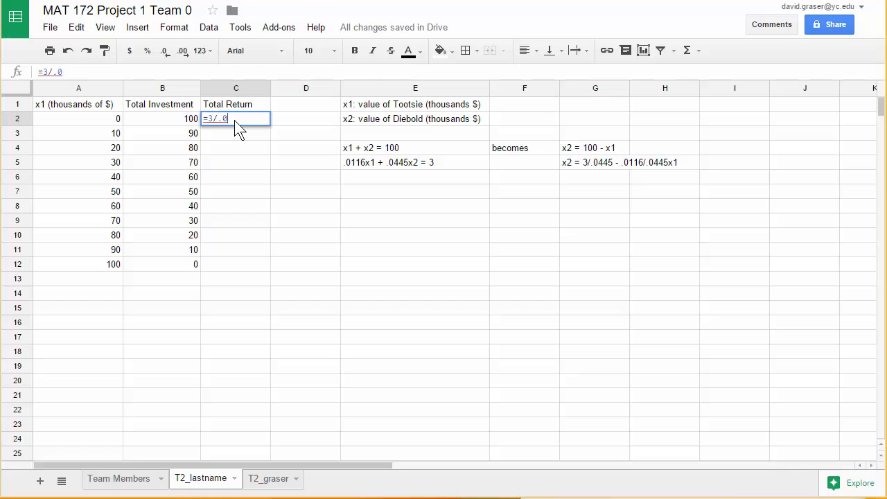
type("445")
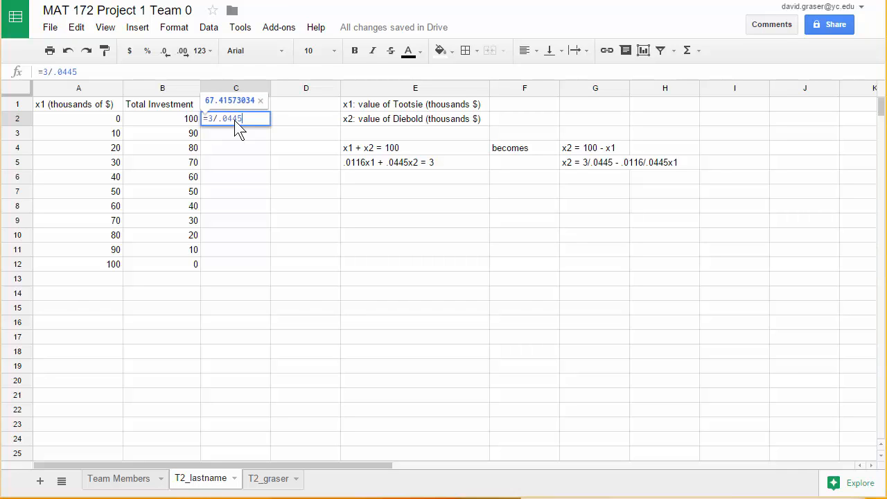
type("-")
type(".0")
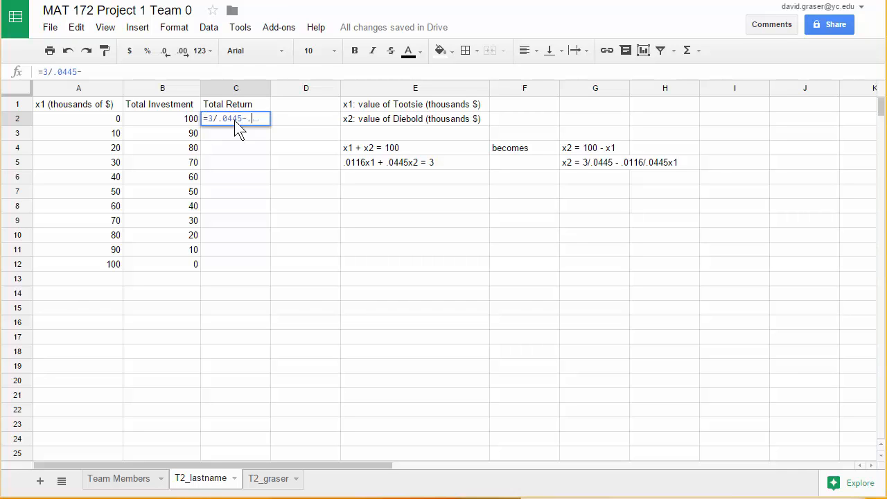
type("116/")
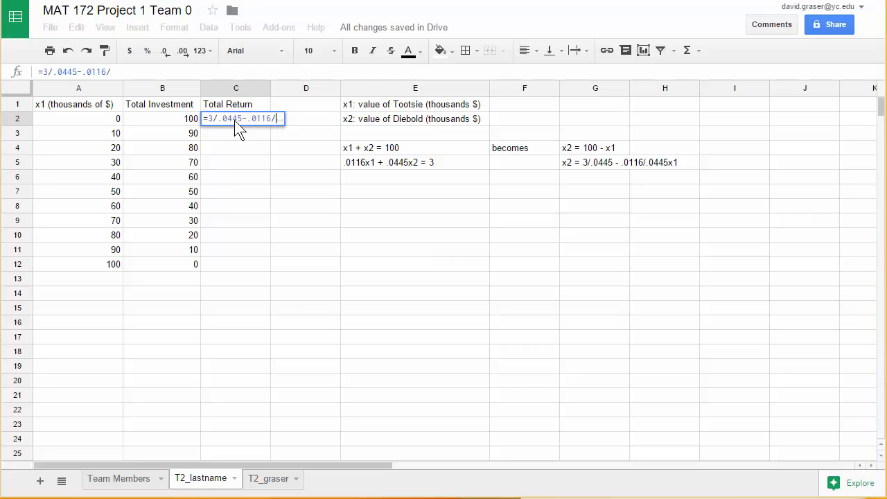
type(".0445")
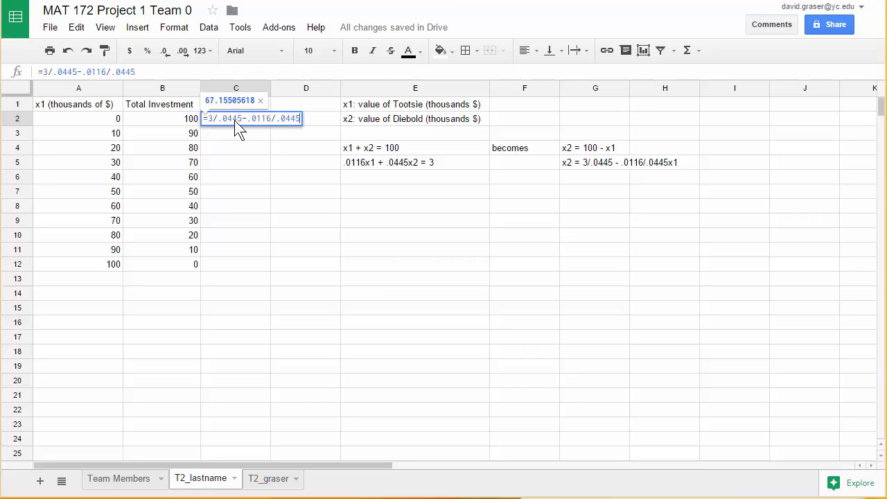
type("*")
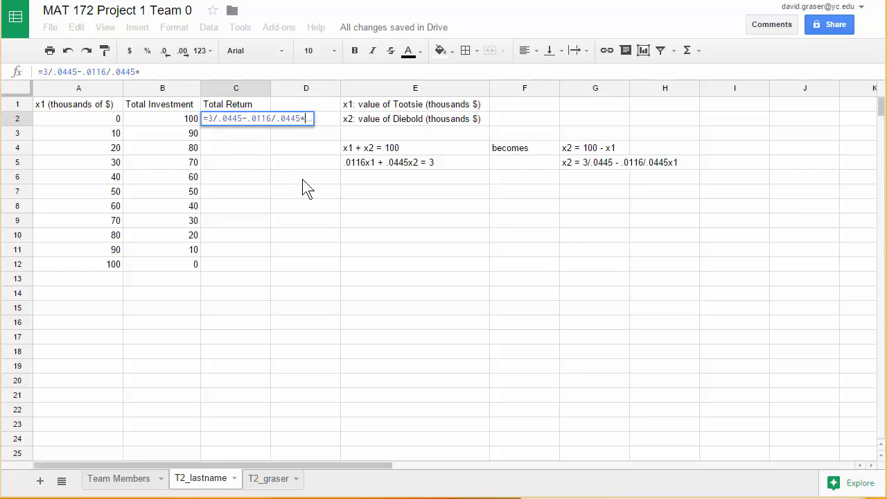
left_click(79, 122)
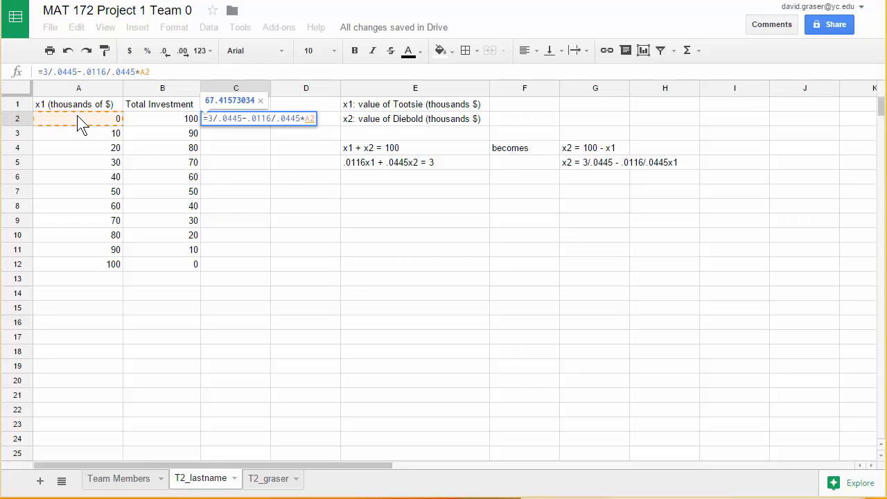
key("Return")
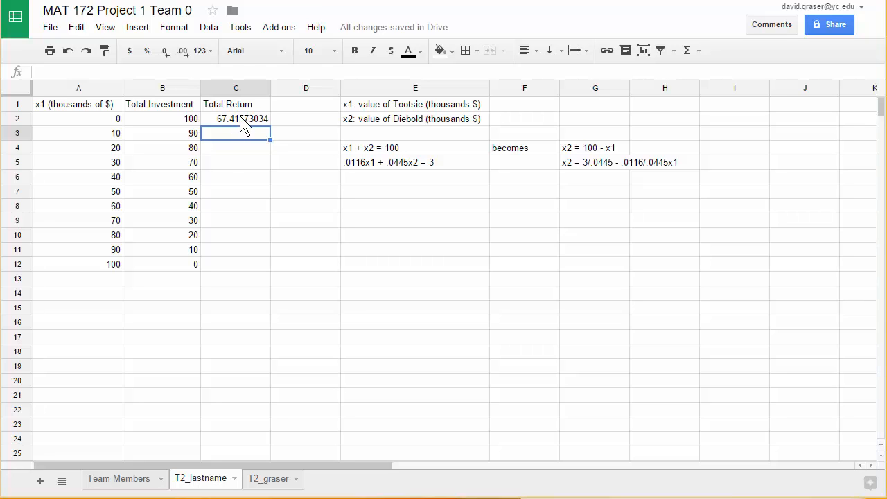
- Fill the Total Return formula from C2 down through C12
left_click(240, 117)
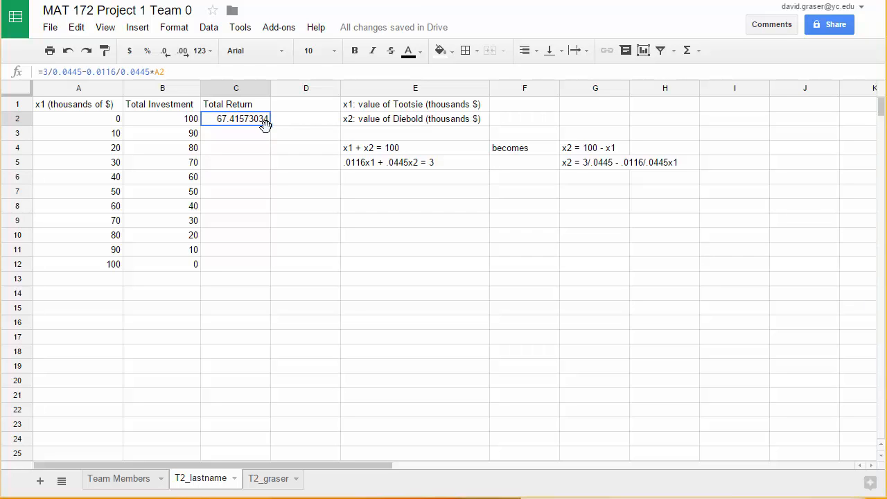
left_click_drag(270, 126, 266, 264)
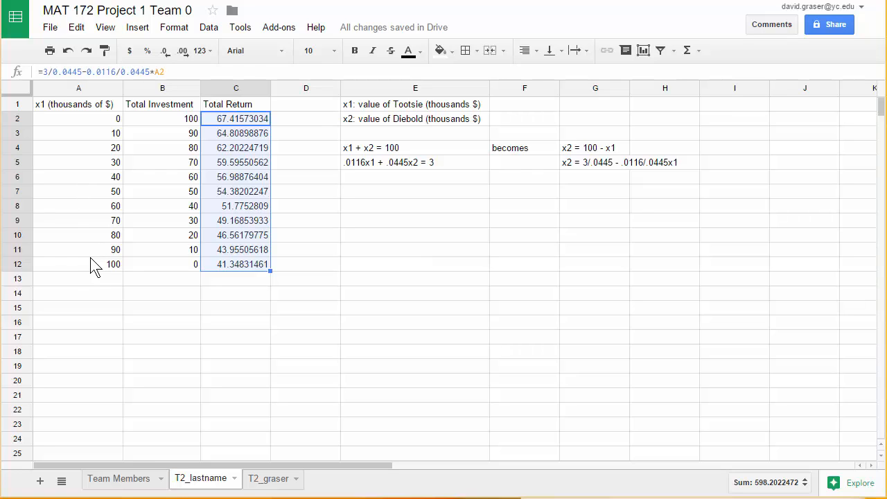
left_click(226, 374)
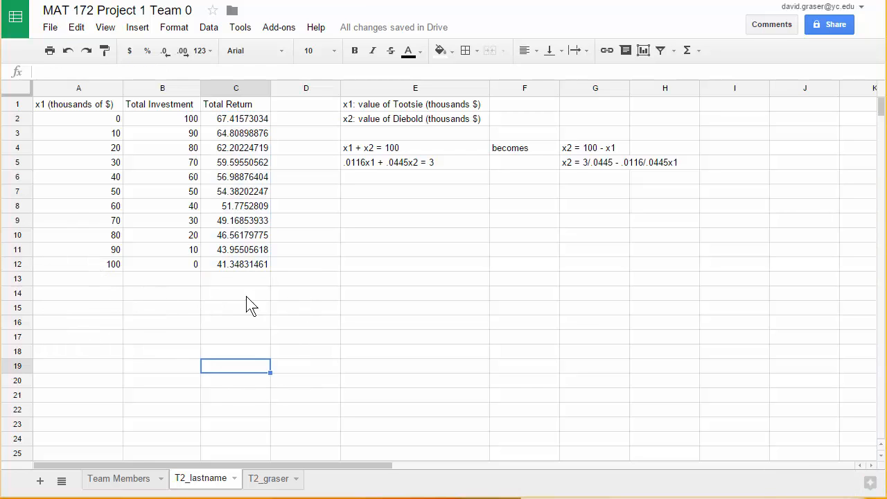
- Start a chart from the data range A1:C12 and set its type to a straight line chart
left_click(67, 110)
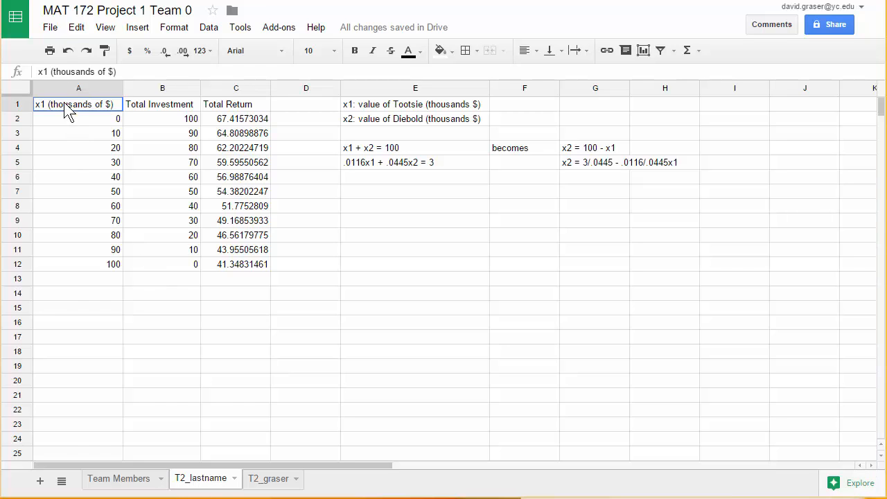
left_click_drag(68, 110, 238, 262)
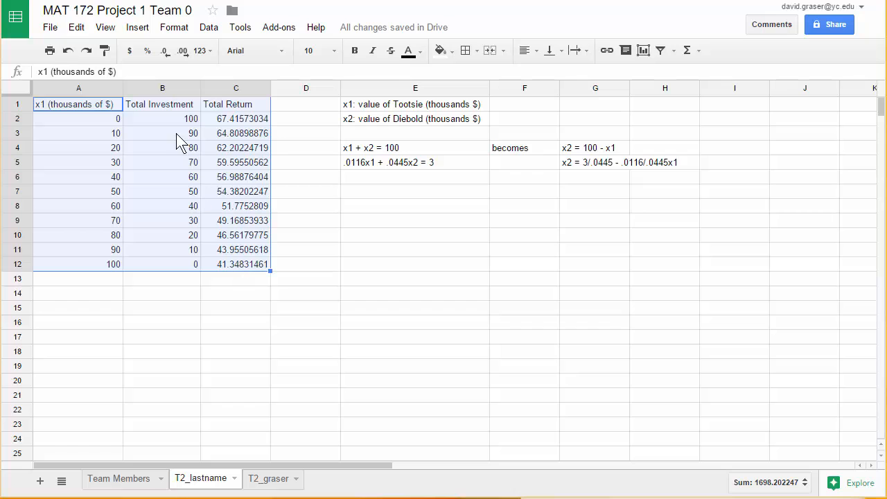
left_click(139, 29)
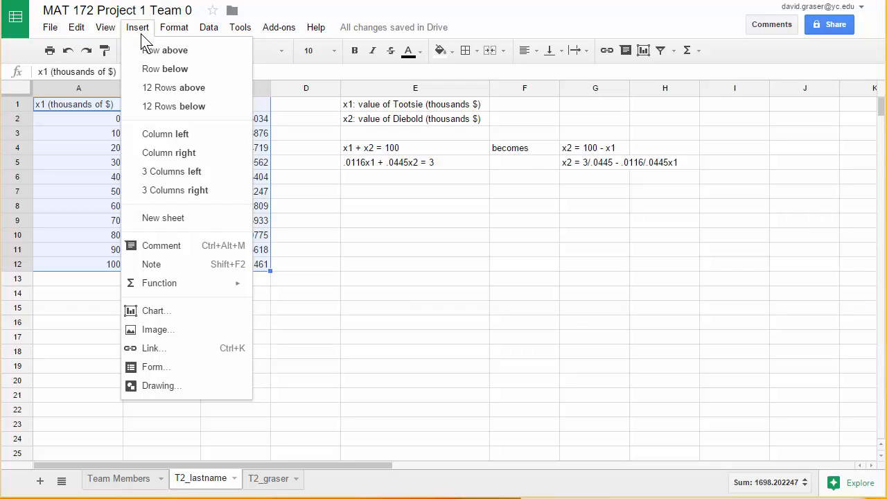
left_click(152, 312)
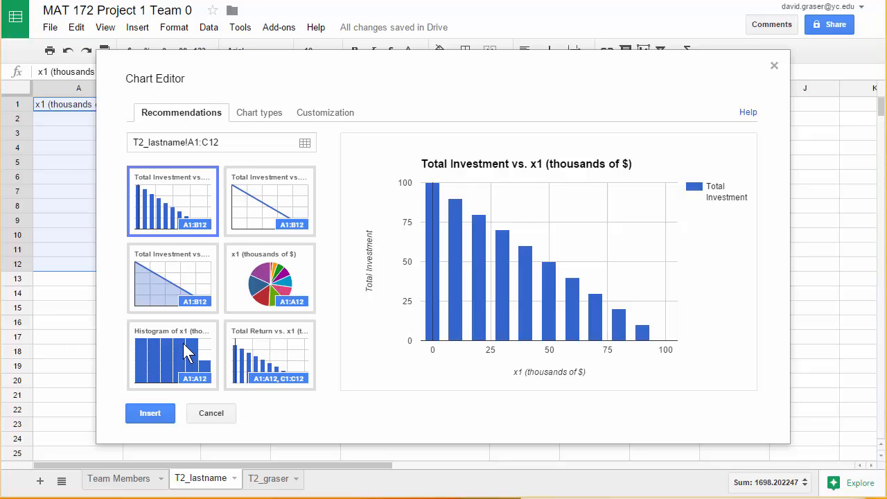
left_click(261, 115)
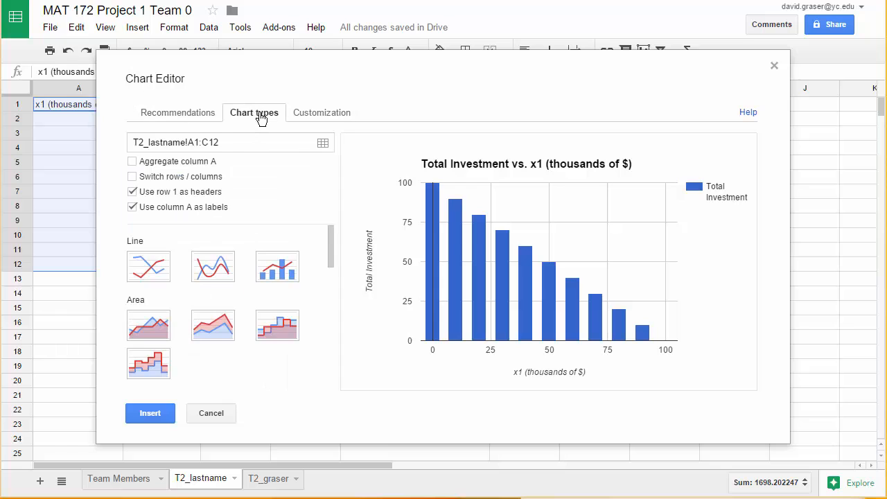
left_click(147, 269)
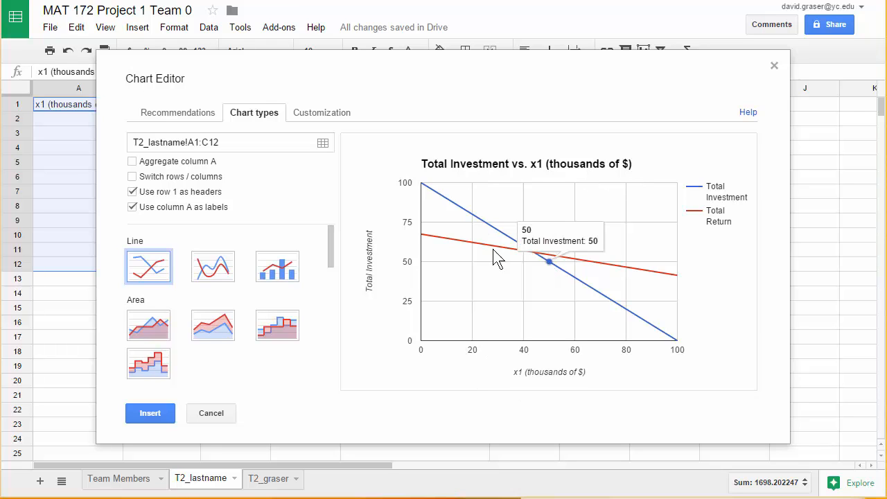
- Replace the chart title with "Investment Portfolio"
left_click(318, 118)
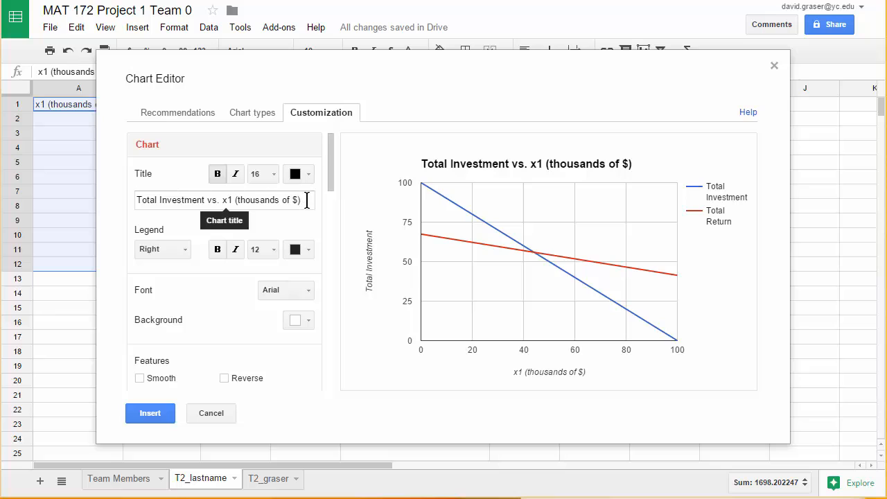
left_click_drag(307, 200, 126, 209)
type("I")
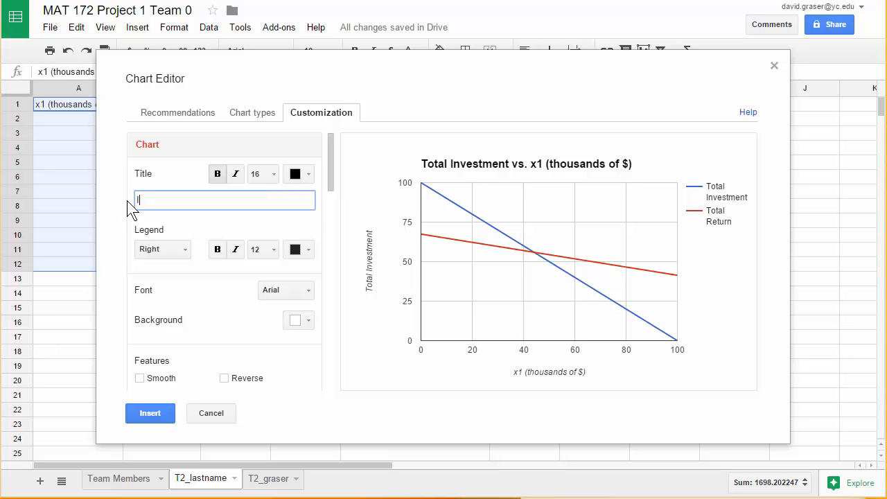
type("nvestment Portfolio")
left_click(176, 226)
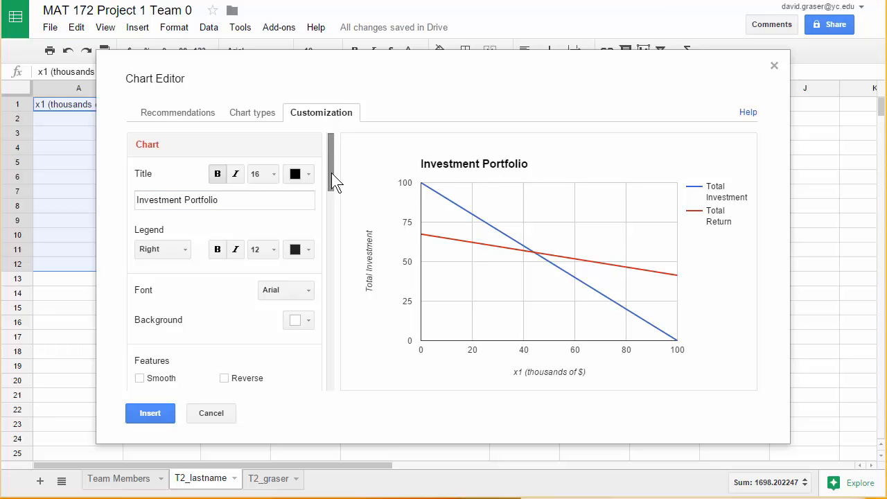
- Set the left vertical axis title of the chart to "x2 (thousands of $)"
left_click_drag(332, 172, 327, 240)
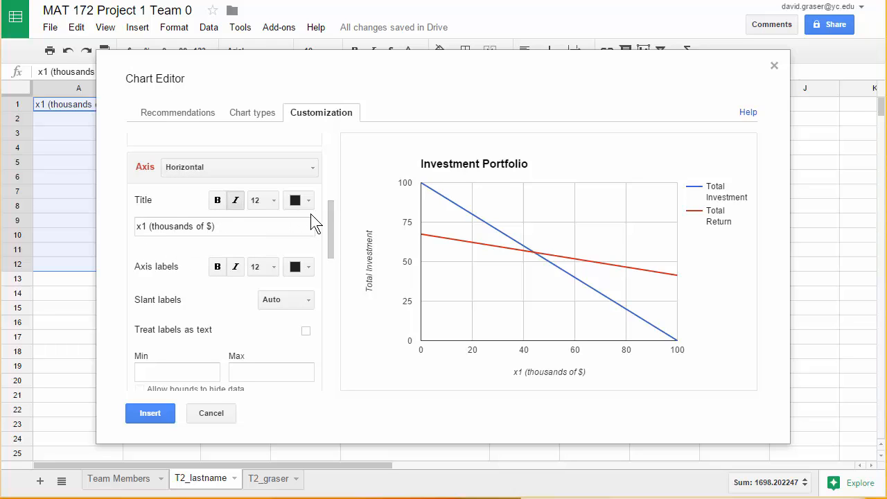
left_click(310, 168)
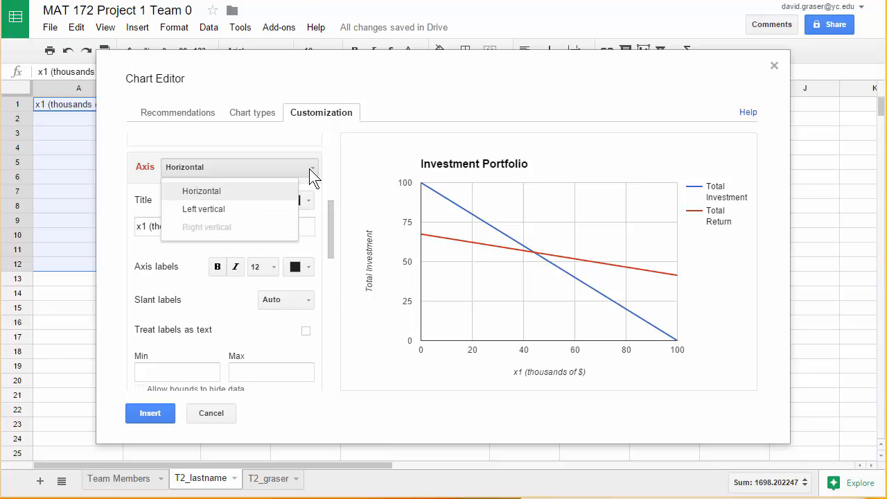
left_click(217, 210)
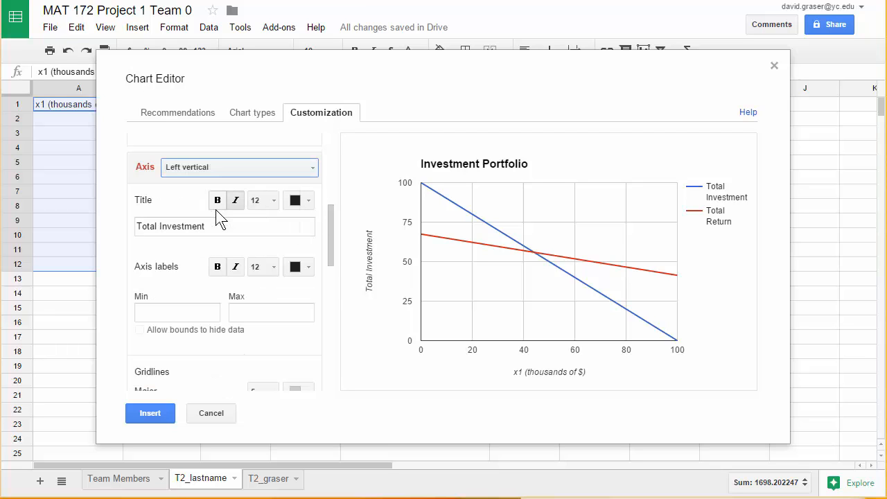
left_click_drag(206, 226, 120, 228)
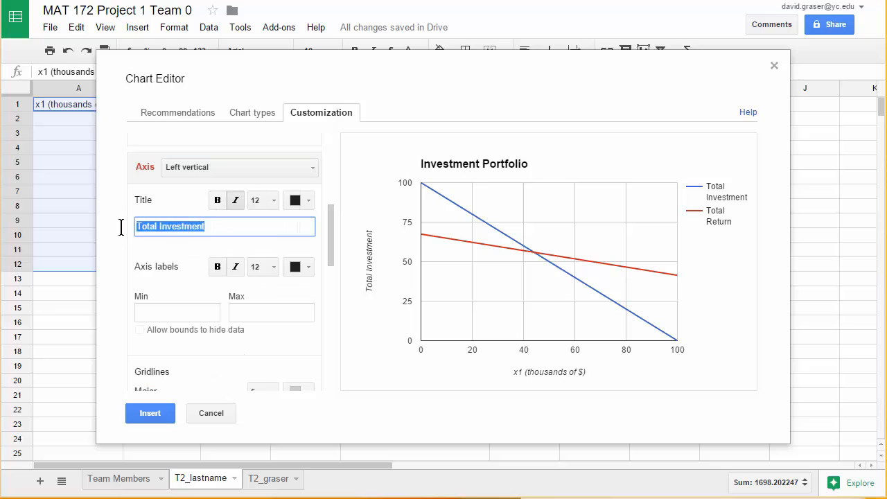
key("BackSpace")
type("x2")
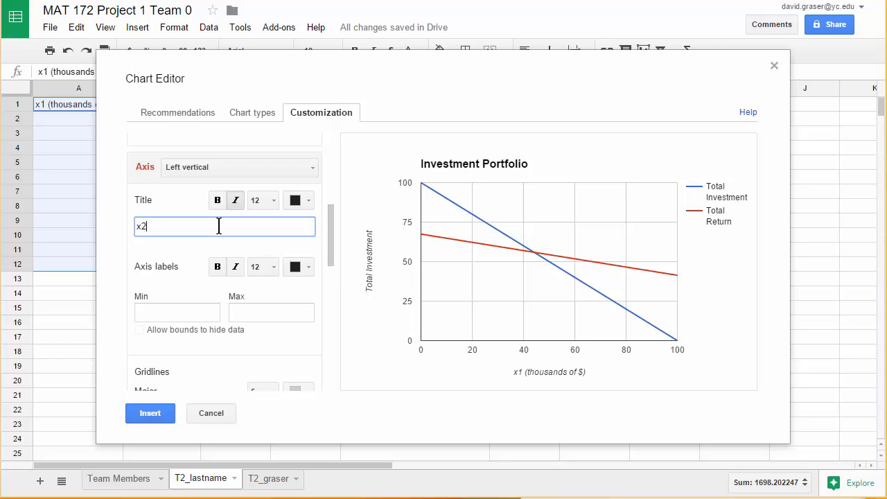
type(" (thousands of $)")
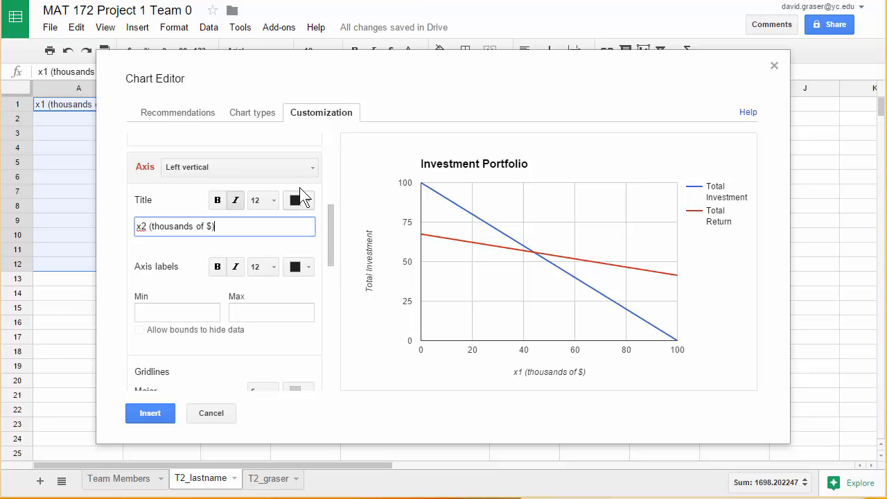
- Insert the Investment Portfolio chart into the sheet and move it below the equations, clear of the data table
left_click_drag(330, 226, 312, 317)
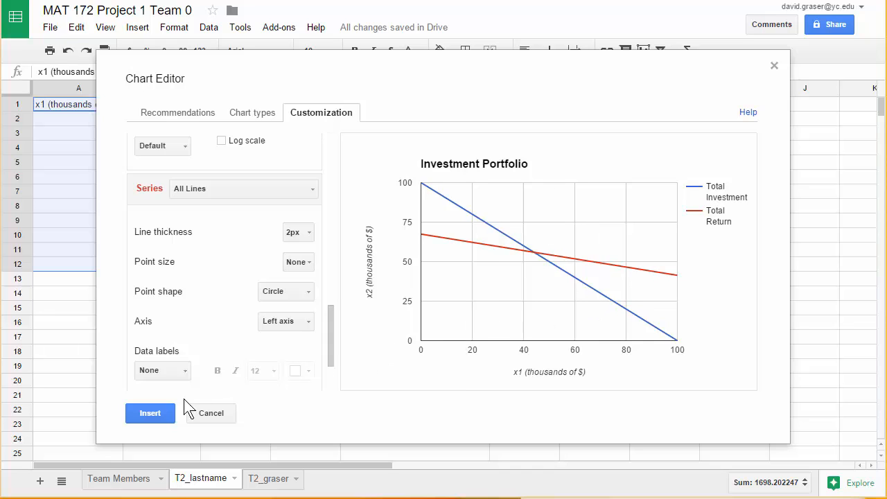
left_click(151, 415)
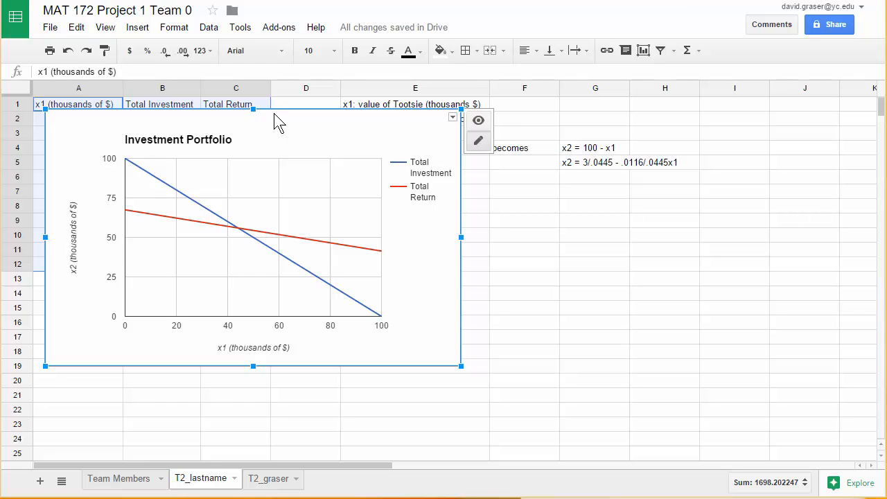
left_click_drag(273, 112, 540, 185)
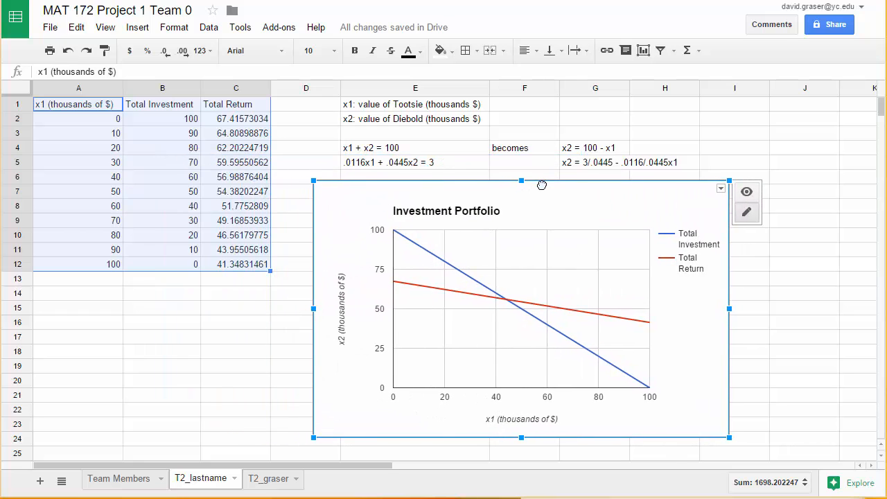
left_click(797, 297)
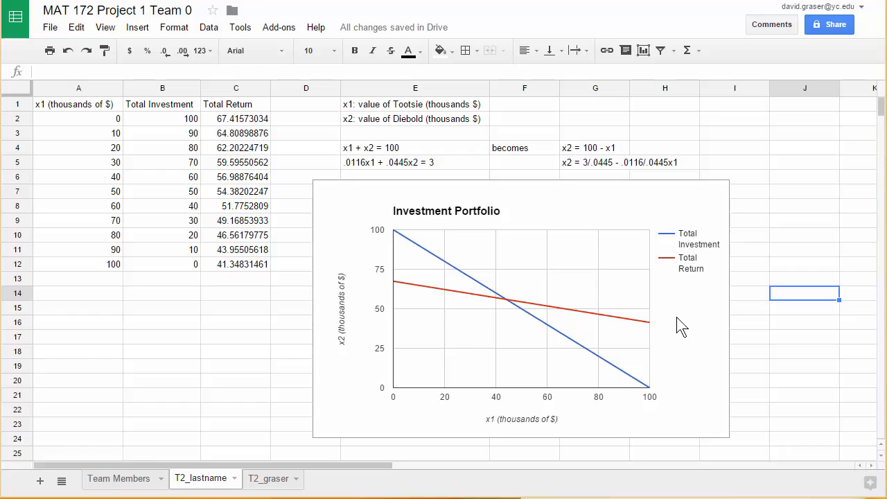
left_click(675, 217)
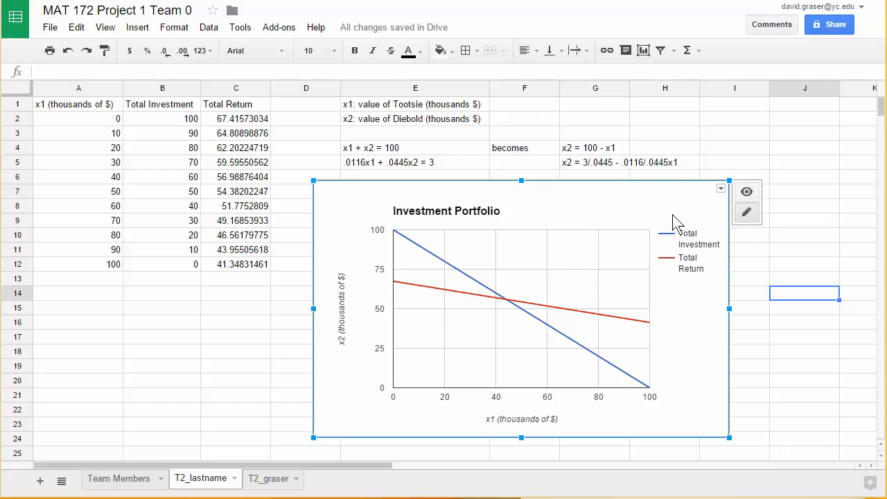
left_click(721, 189)
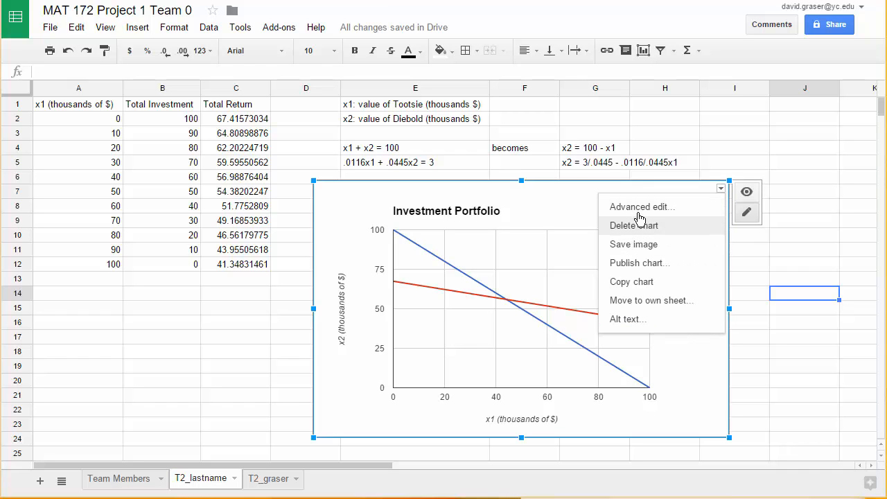
key("Escape")
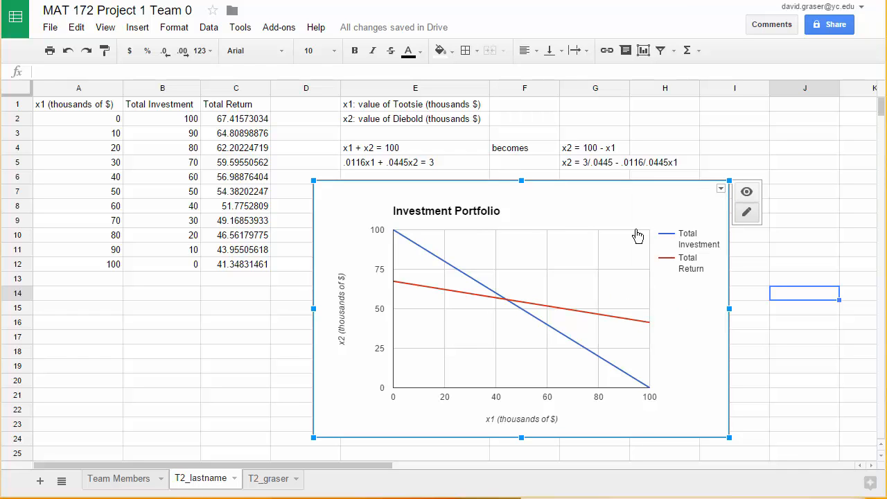
double_click(637, 236)
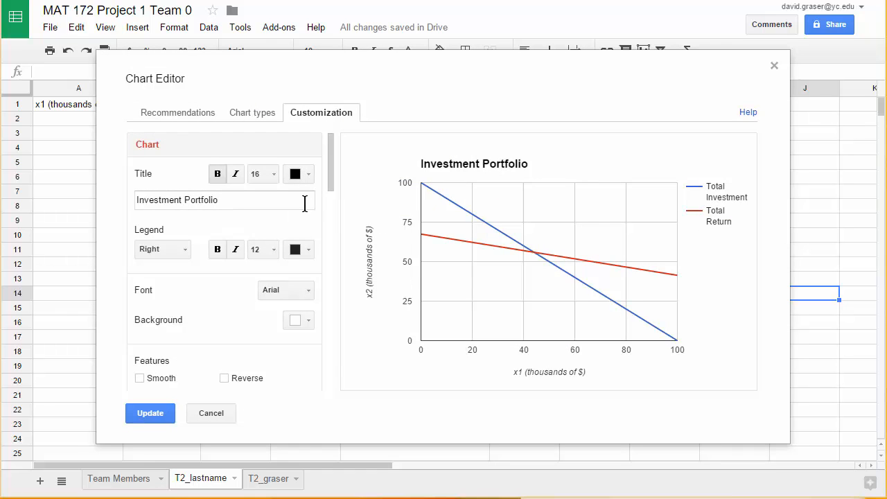
left_click(212, 414)
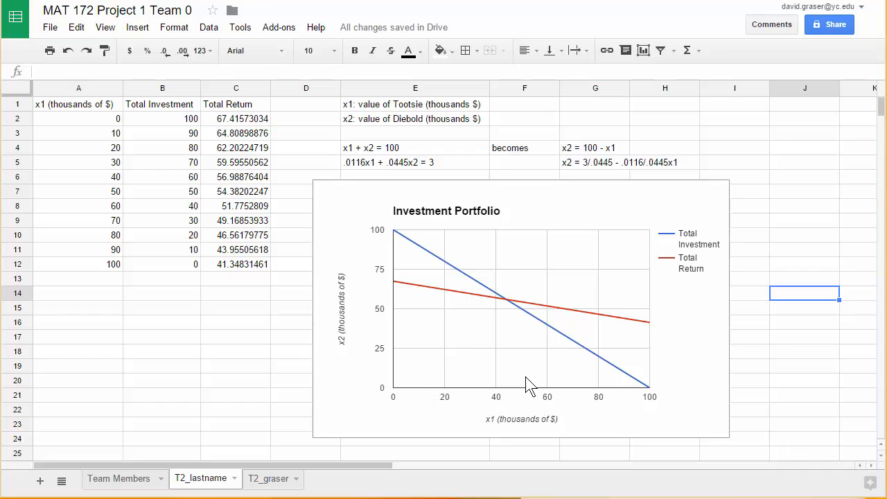
left_click(558, 332)
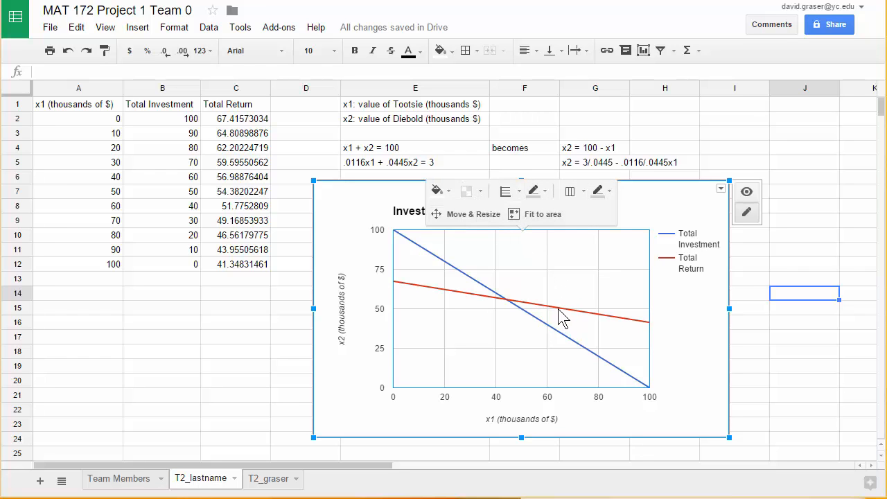
left_click(748, 356)
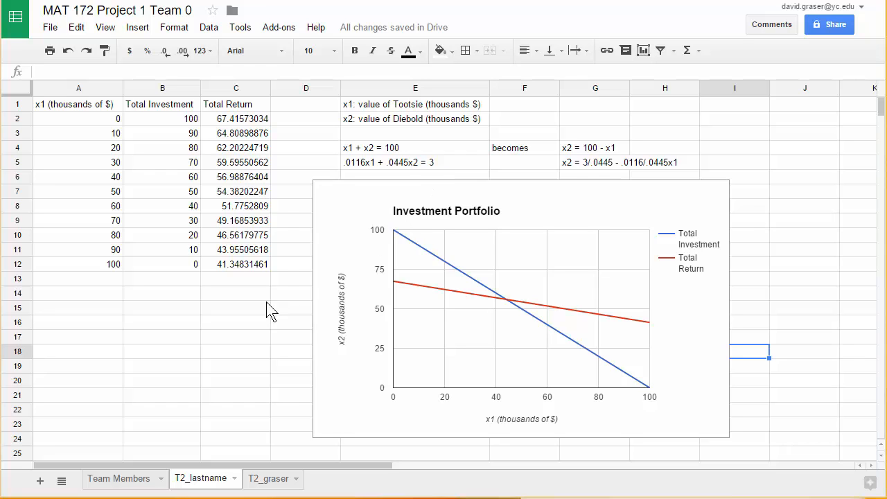
left_click(186, 337)
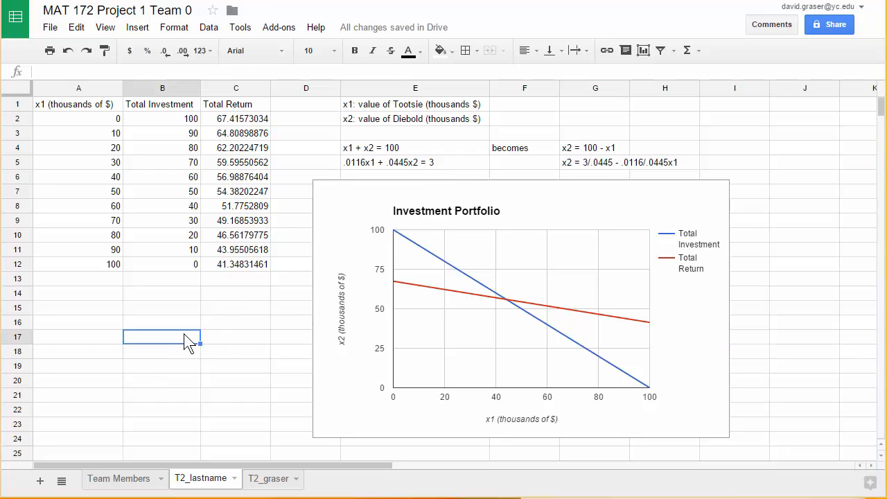